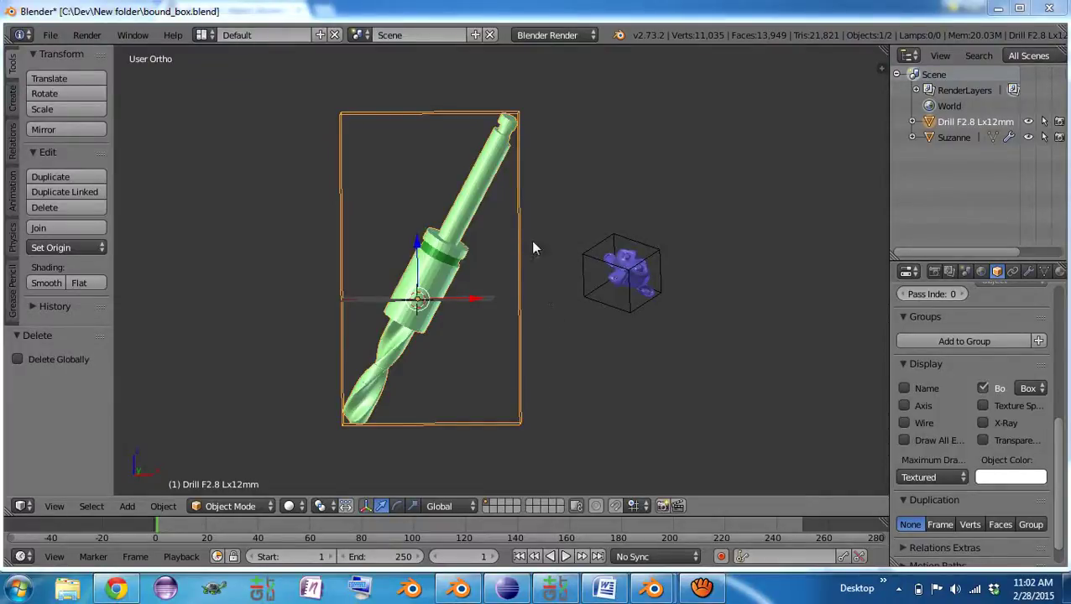
- Switch to the browser, look over the object_bounding_box repository page on GitHub, and return to Blender
click(116, 588)
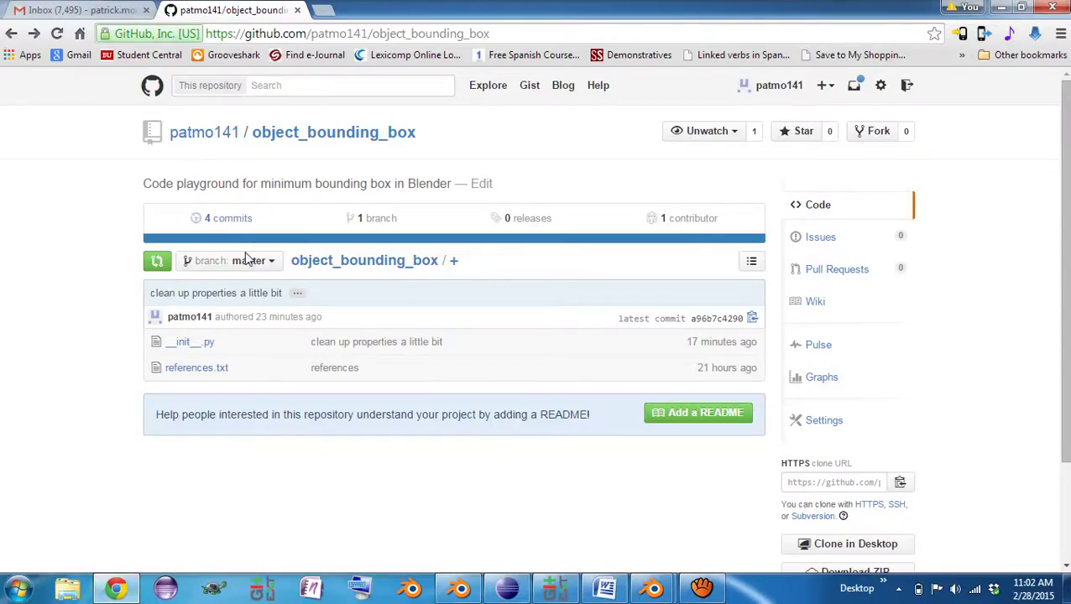
scroll(588, 249, down, 3)
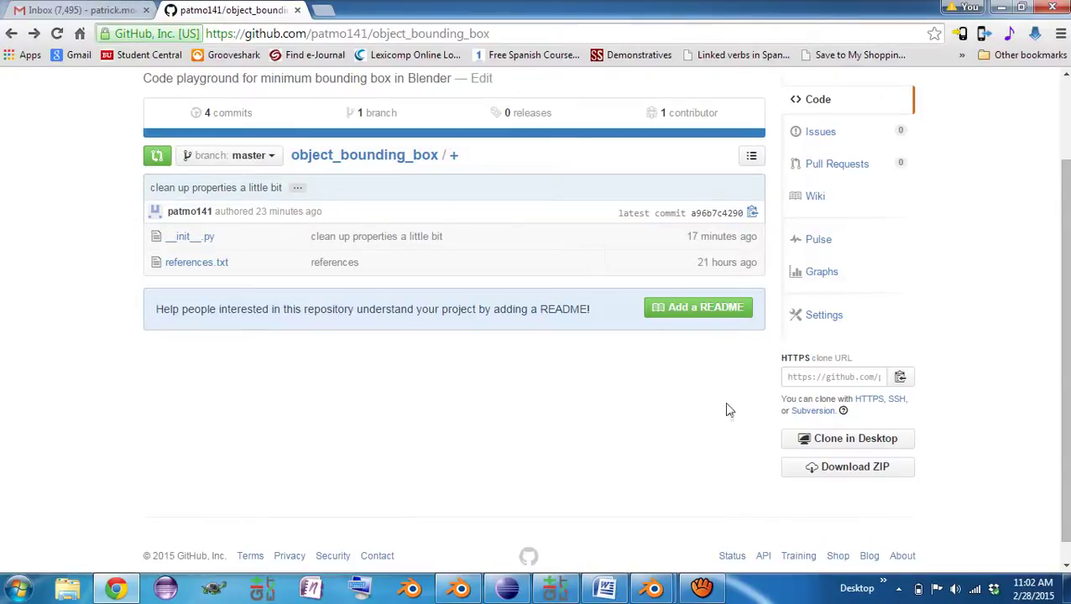
scroll(559, 459, up, 1)
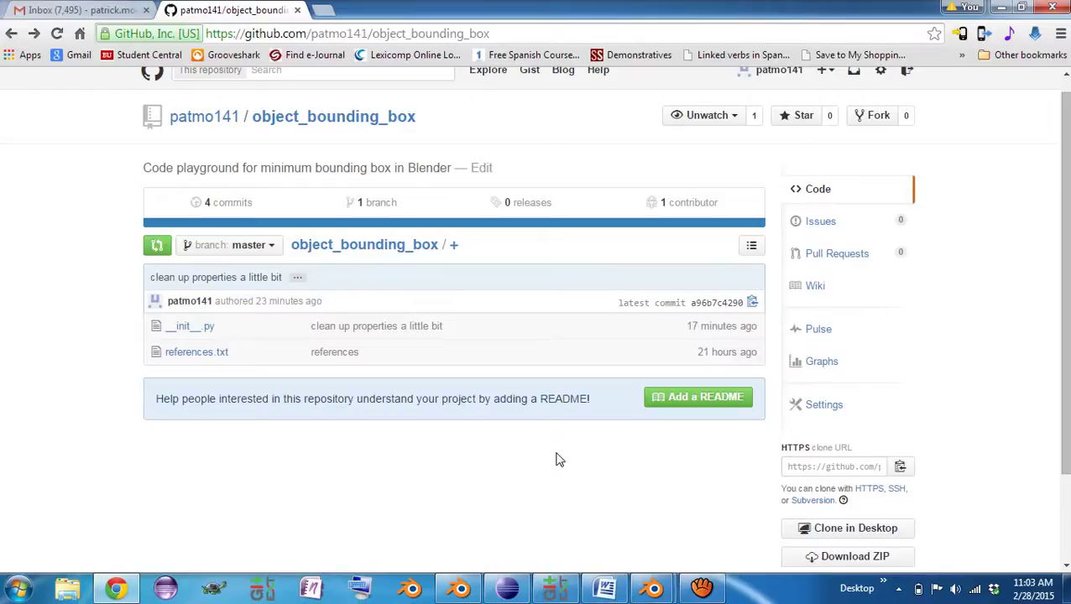
key(alt+Tab)
key(alt+Tab)
key(alt+Tab)
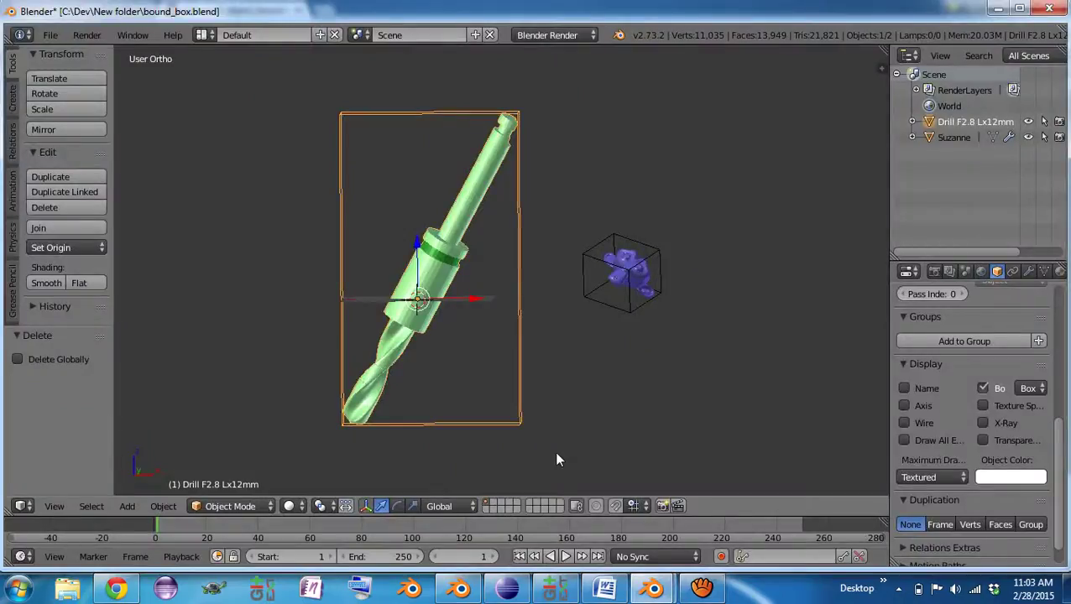
- Start Min Bounding Box on the drill and set the direction samples to 200 and the angular samples to 90
middle_drag(490, 276, 535, 297)
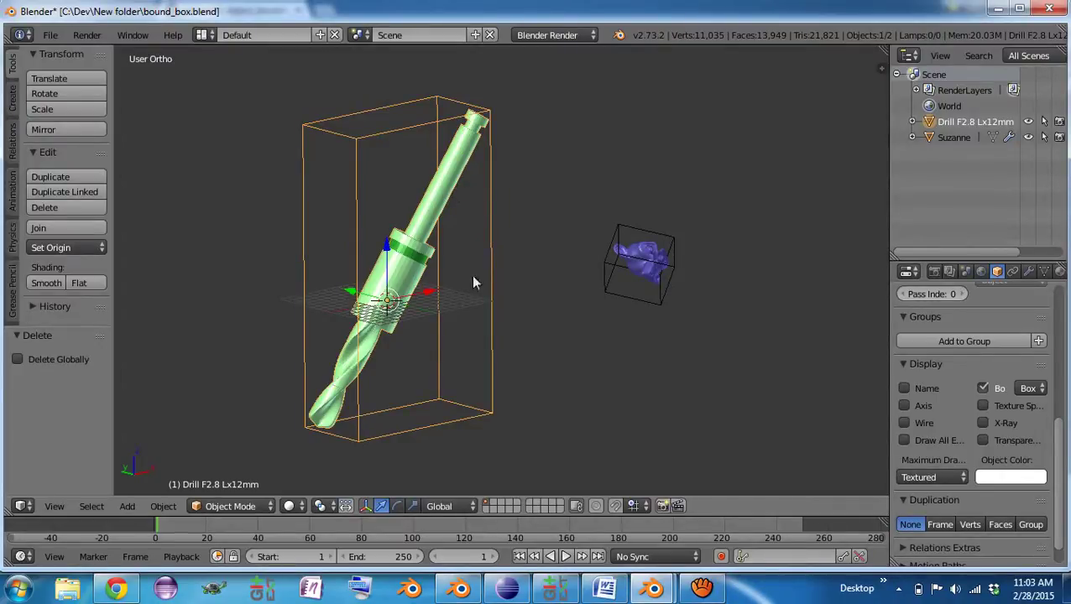
middle_drag(468, 223, 450, 201)
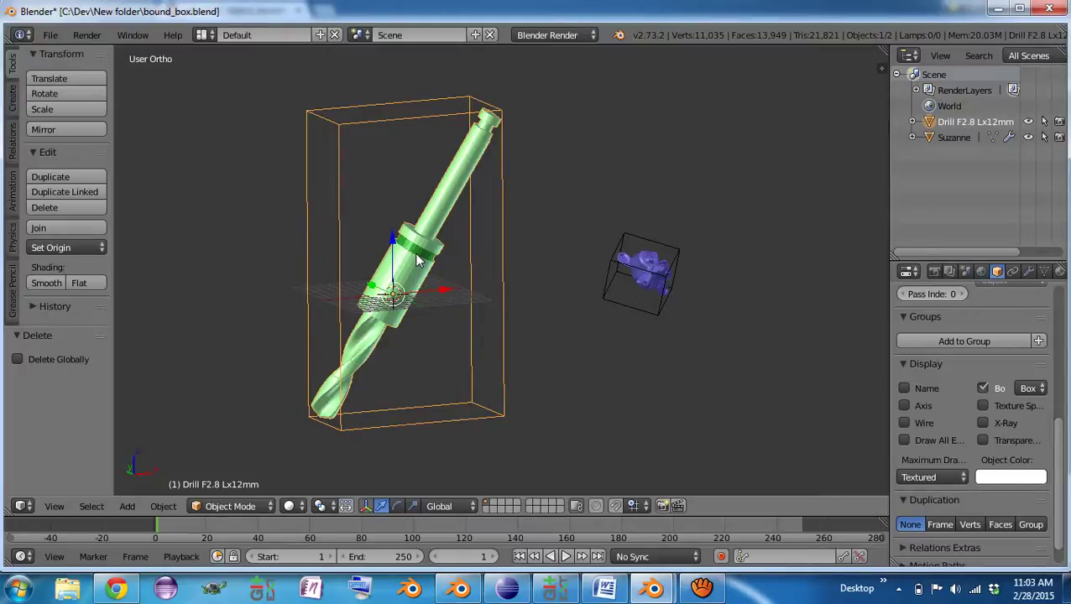
key(space)
text(min)
key(Return)
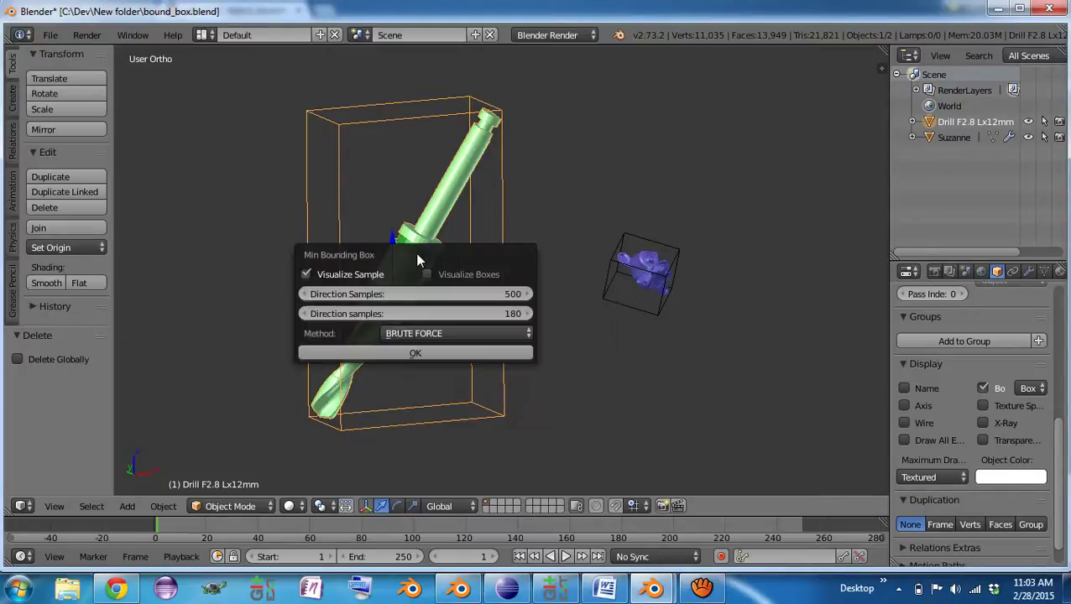
drag(476, 261, 673, 210)
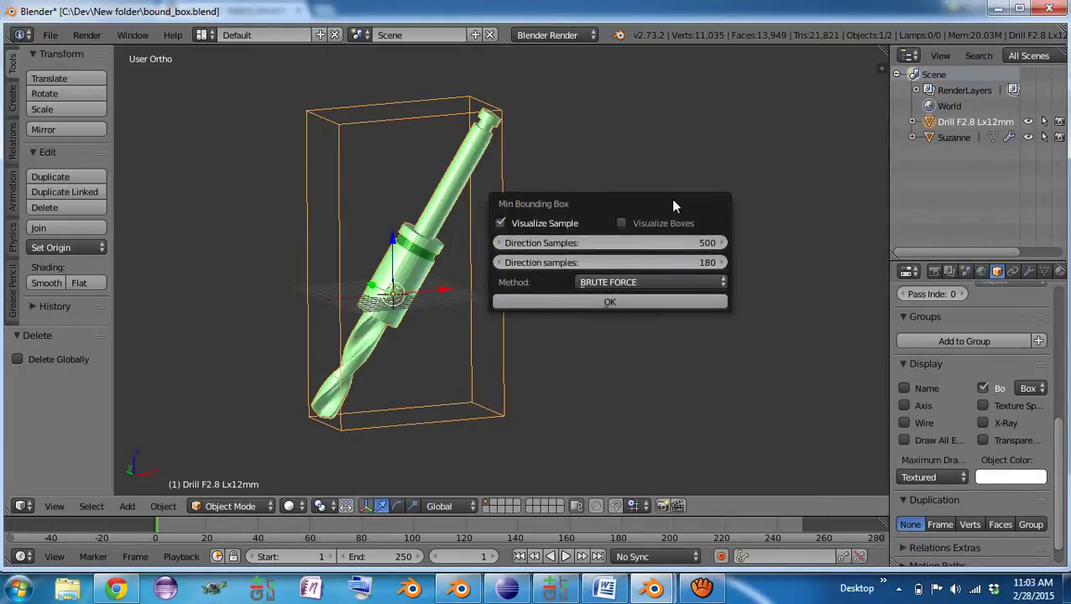
ctrl+scroll(696, 245, up, 1)
click(706, 245)
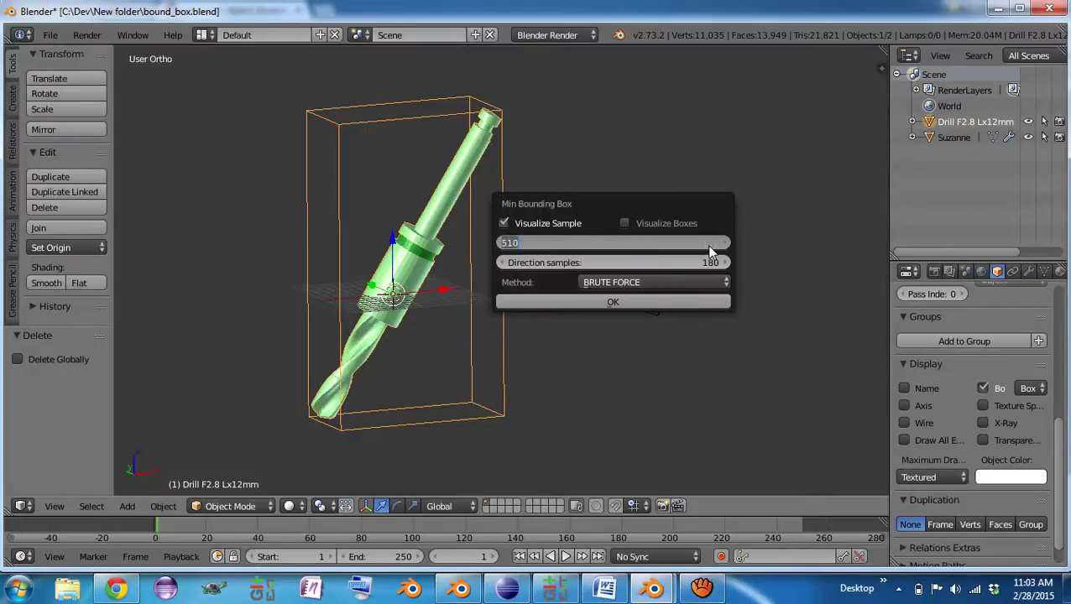
text(200)
key(Return)
click(709, 263)
text(90)
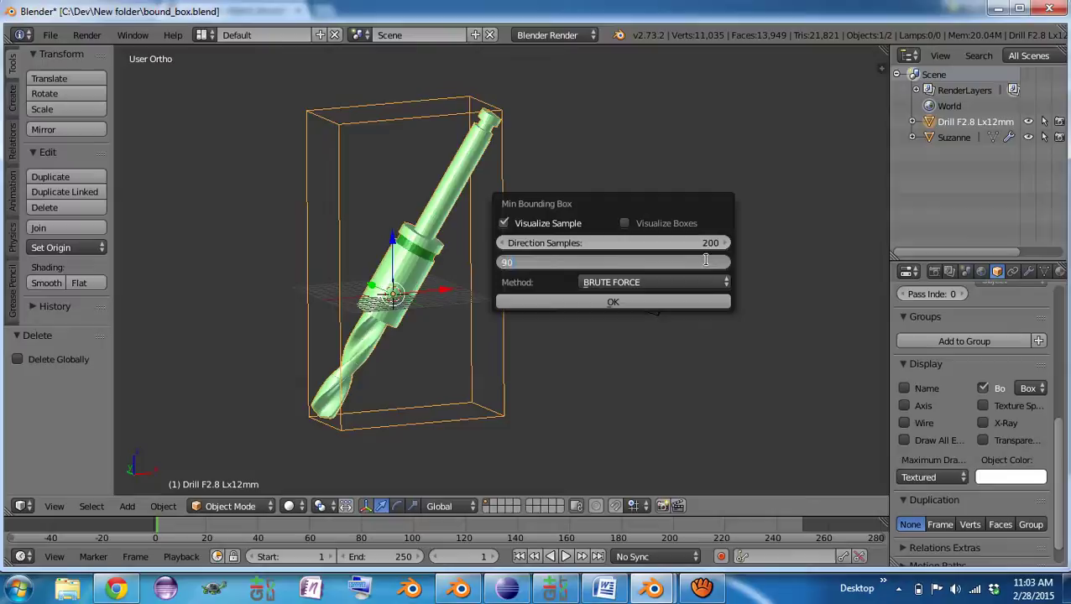
- Turn off Visualize Sample and compute the drill's minimum bounding box with the BRUTE FORCE method
click(506, 226)
click(506, 227)
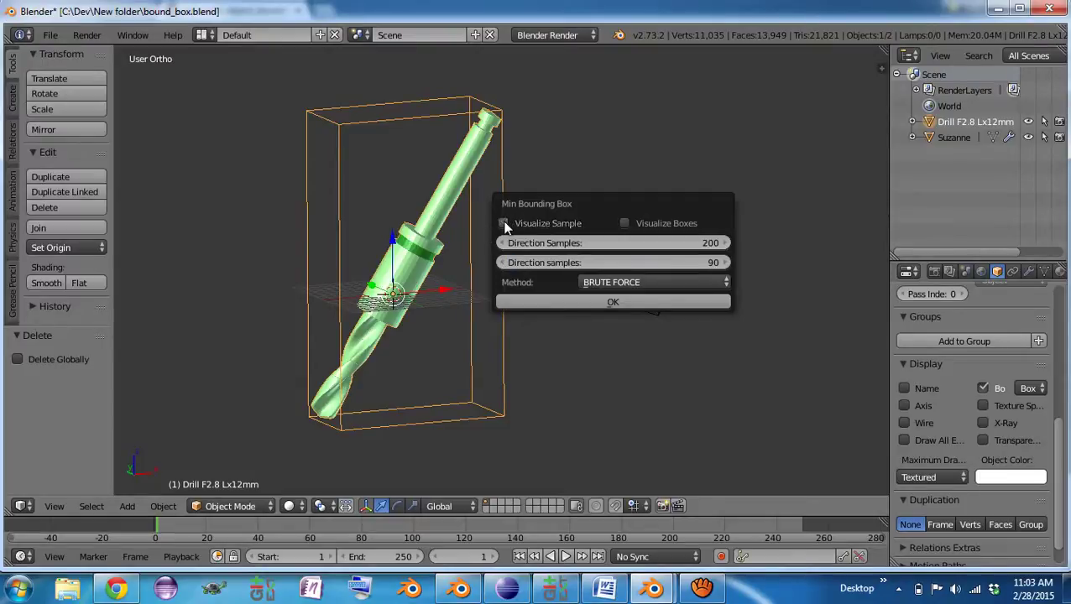
click(530, 309)
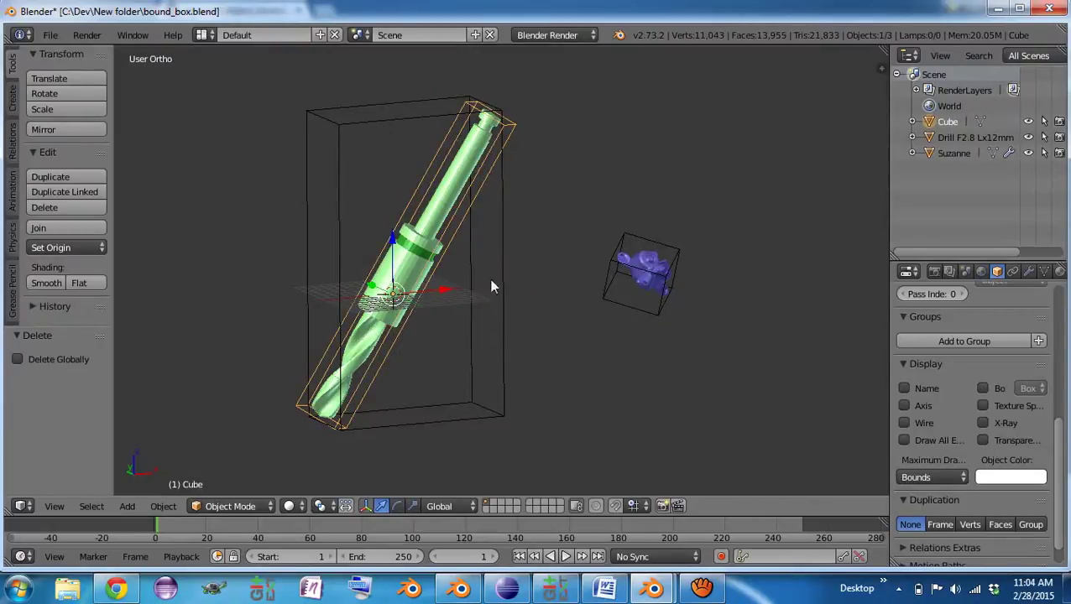
- Inspect the computed box around the drill and read the iteration time and final volume in the Blender console
scroll(474, 270, up, 2)
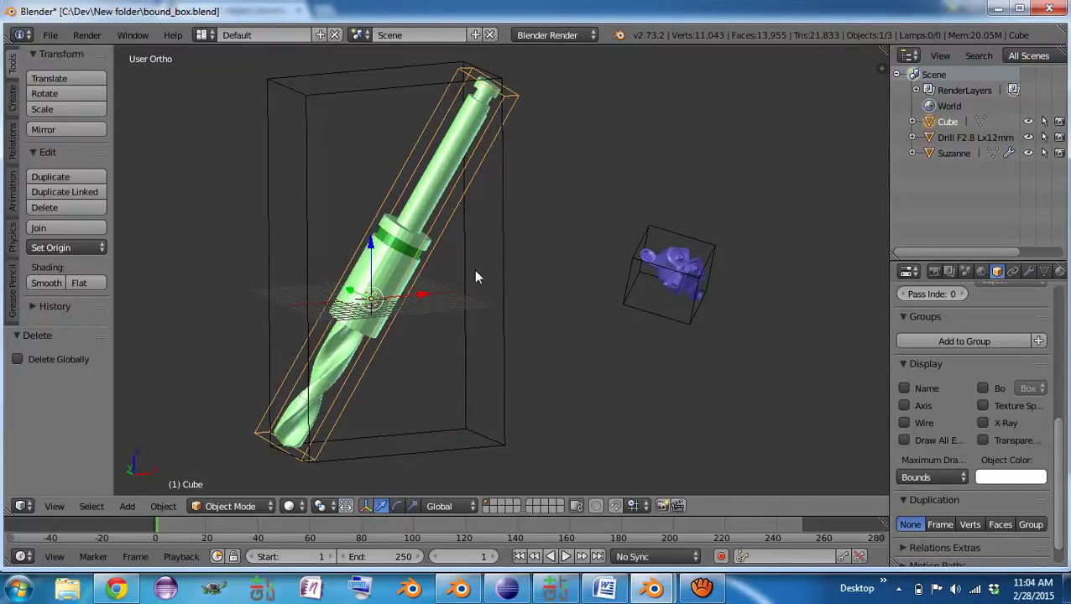
mouse_move(469, 244)
middle_down()
mouse_move(387, 340)
mouse_move(469, 250)
middle_up()
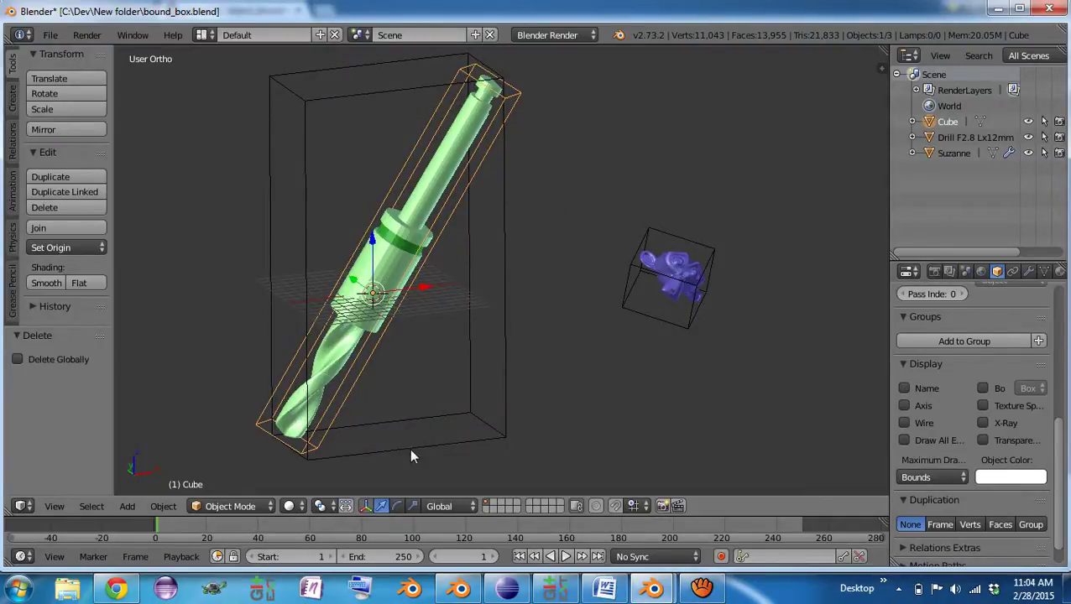
click(460, 587)
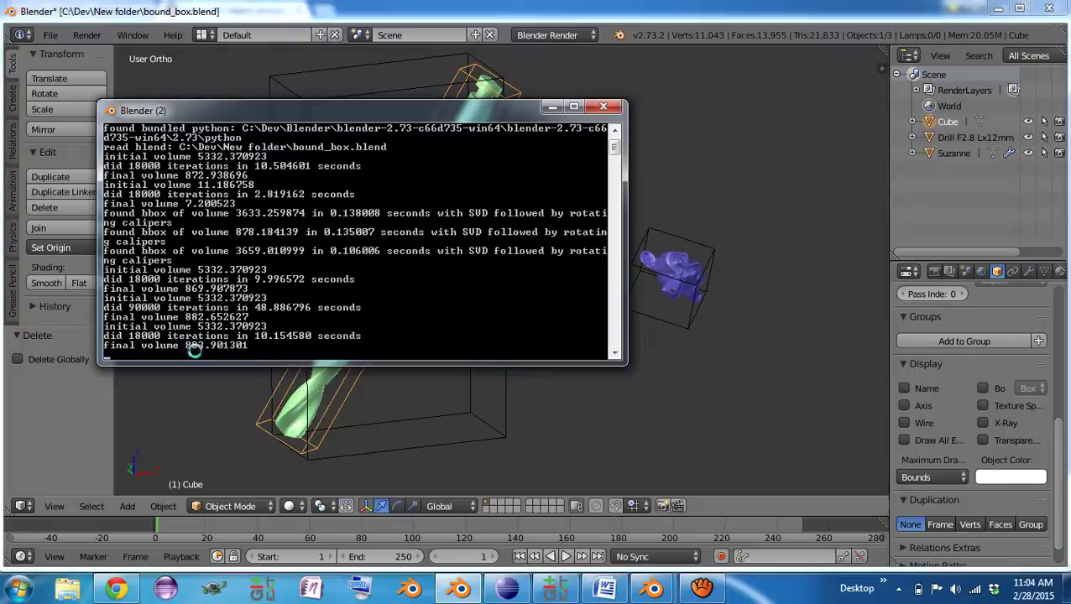
click(205, 410)
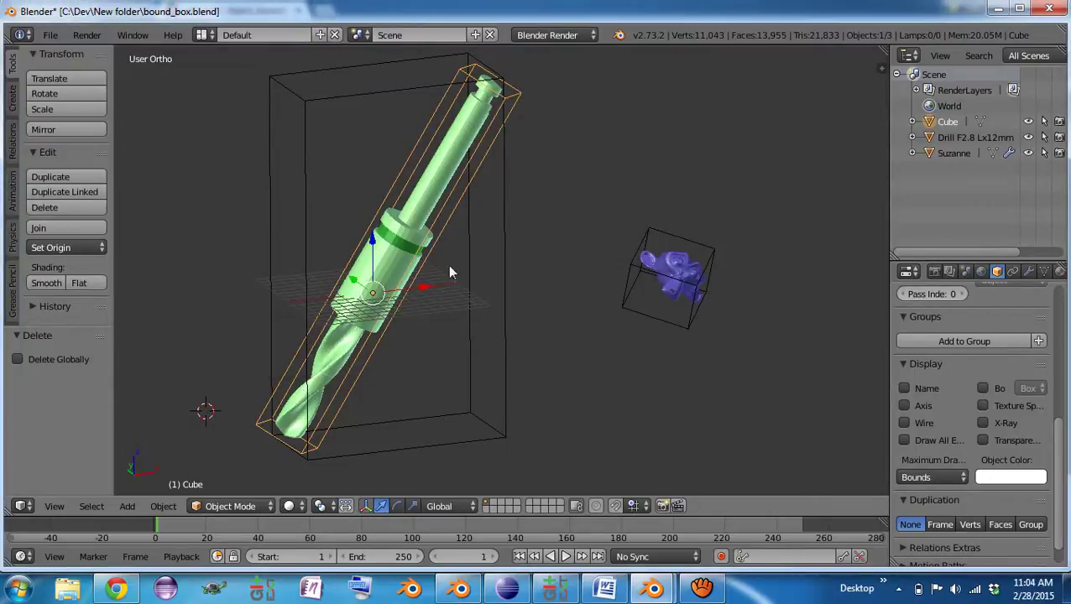
- Rerun Min Bounding Box on the selected box with Visualize Sample enabled and 100 direction samples
middle_drag(513, 282, 485, 255)
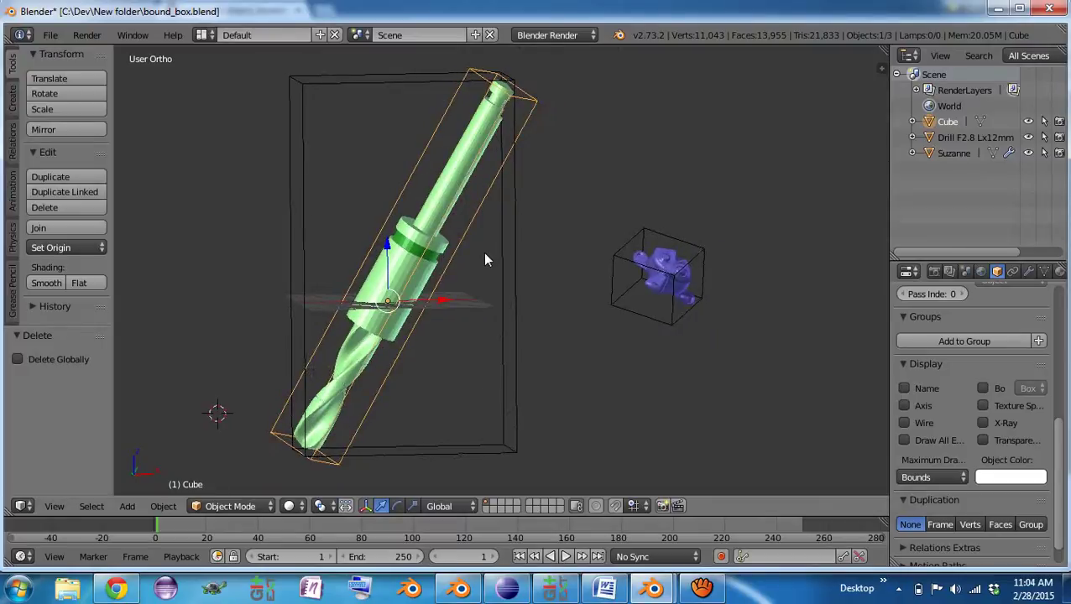
key(space)
click(508, 272)
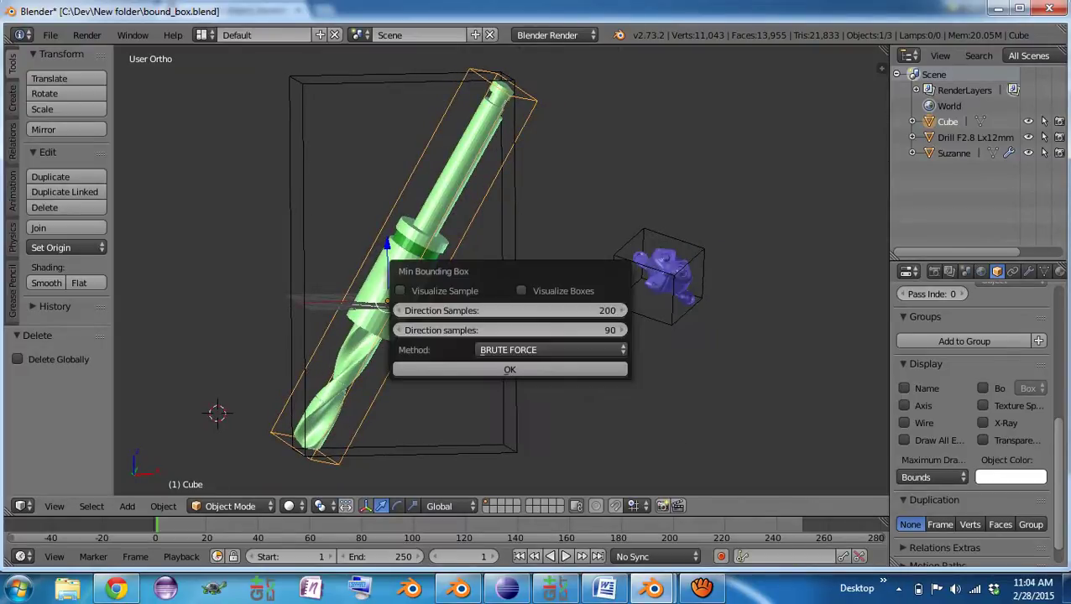
click(402, 290)
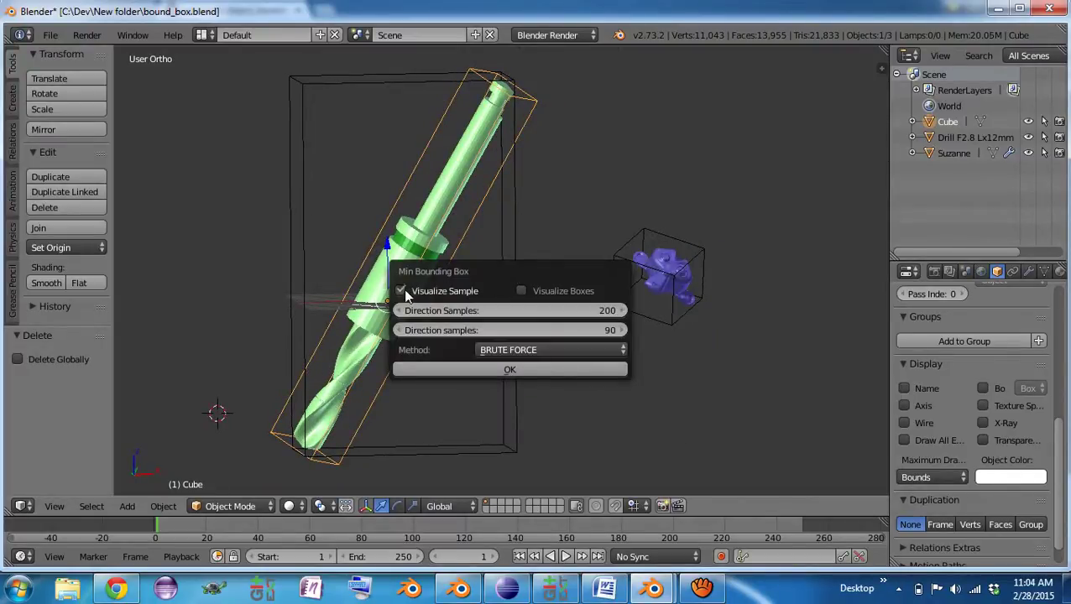
click(601, 312)
text(100)
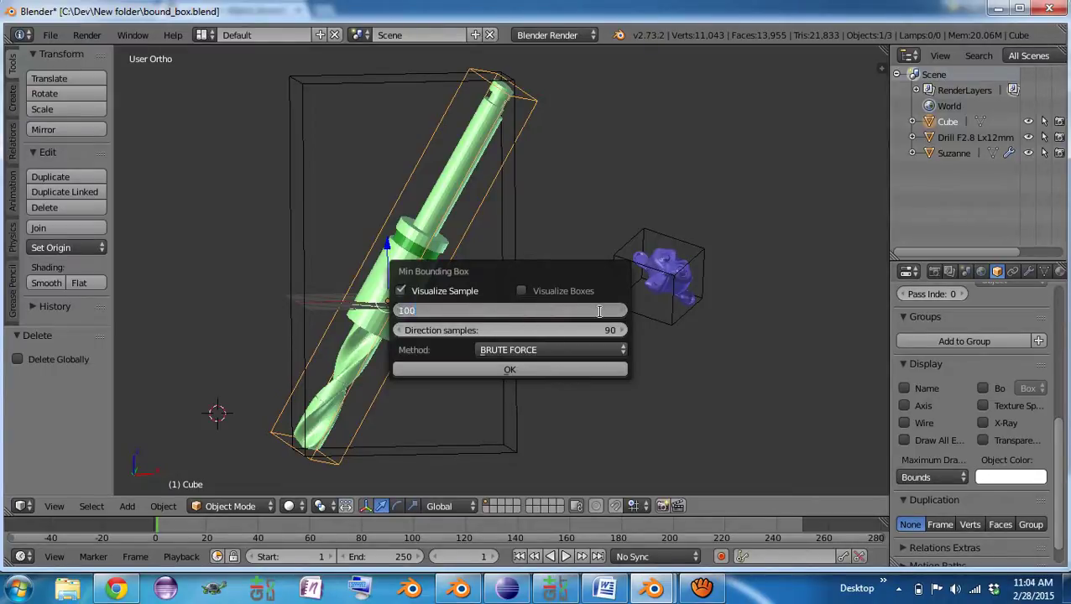
key(Return)
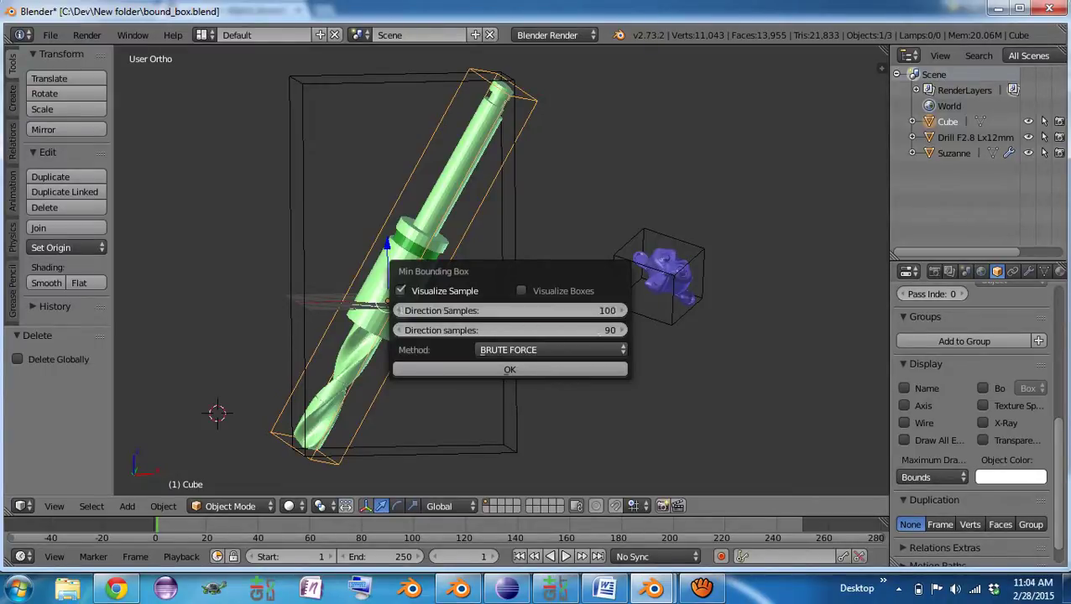
click(553, 371)
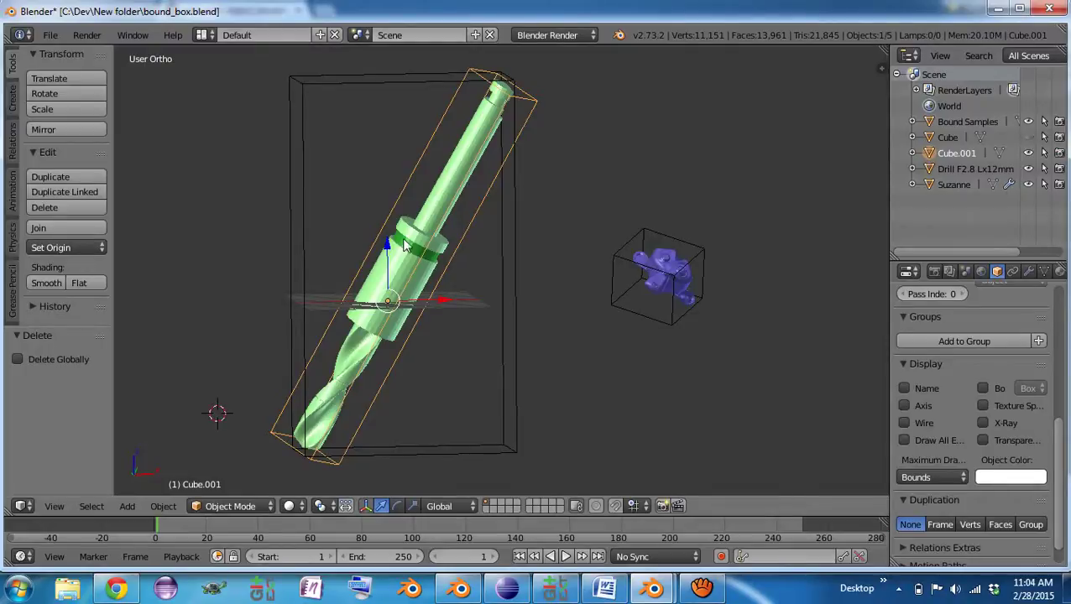
- Select the Bound Samples object and isolate it in Local View
middle_drag(499, 276, 507, 240)
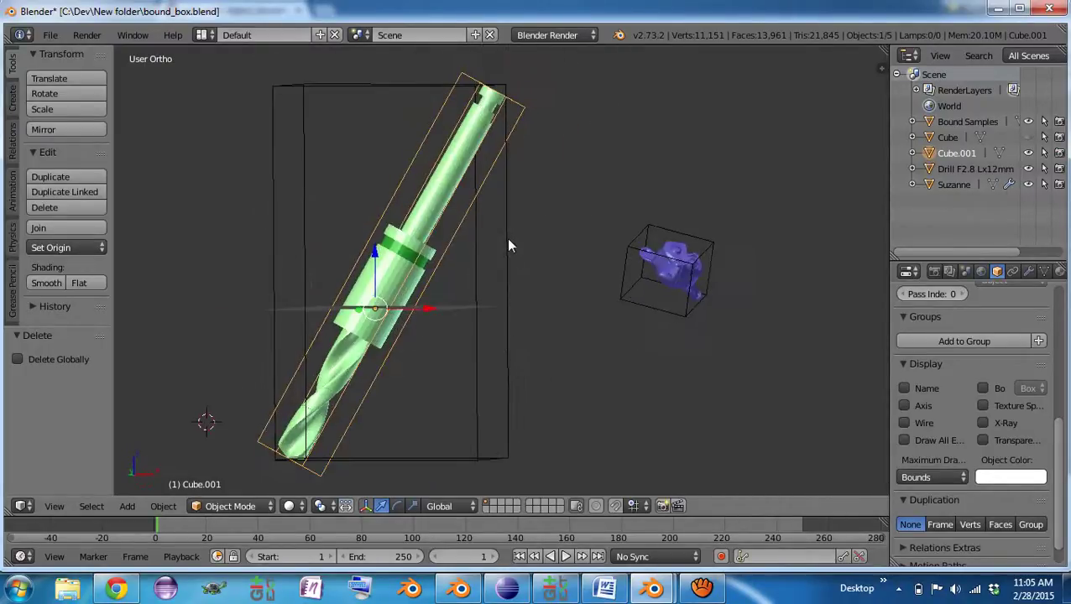
click(951, 124)
key(space)
text(local)
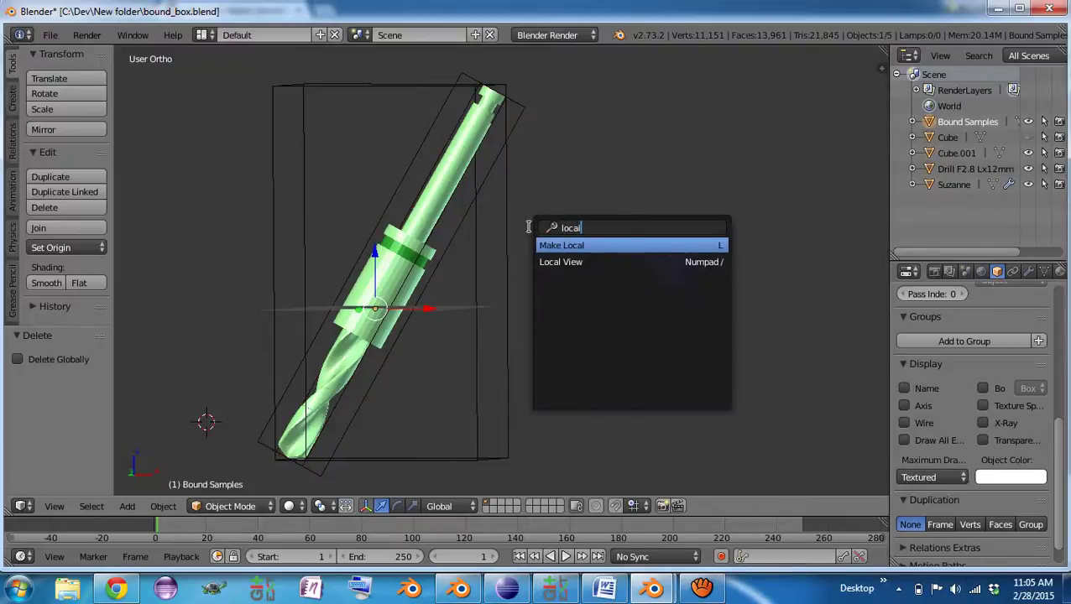
key(Down)
key(Return)
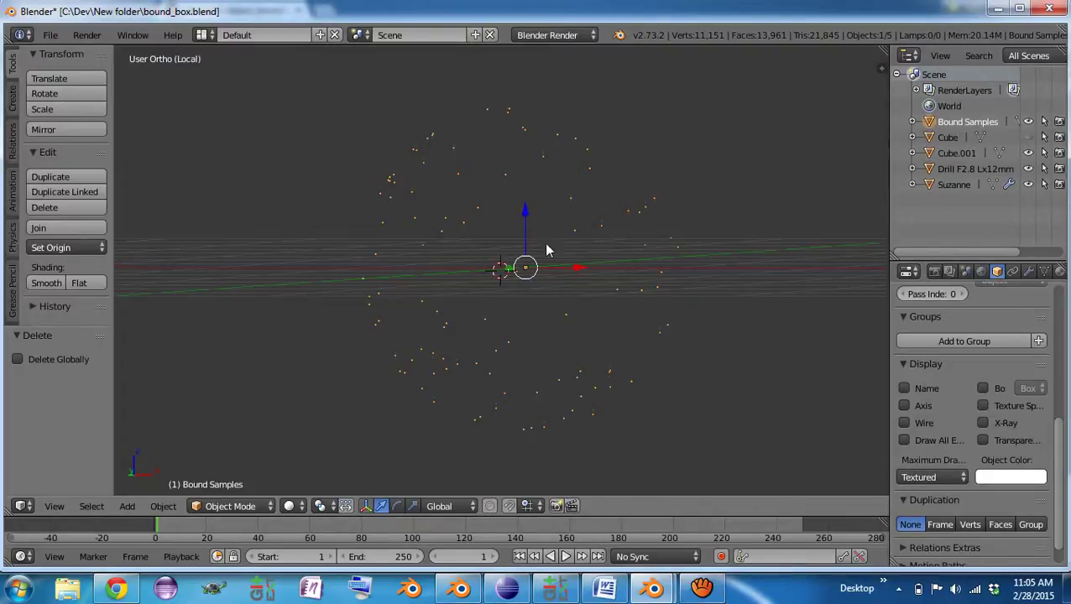
- Examine the distribution of the sample points from several angles, and exit Local View
scroll(497, 299, down, 3)
middle_drag(447, 267, 617, 270)
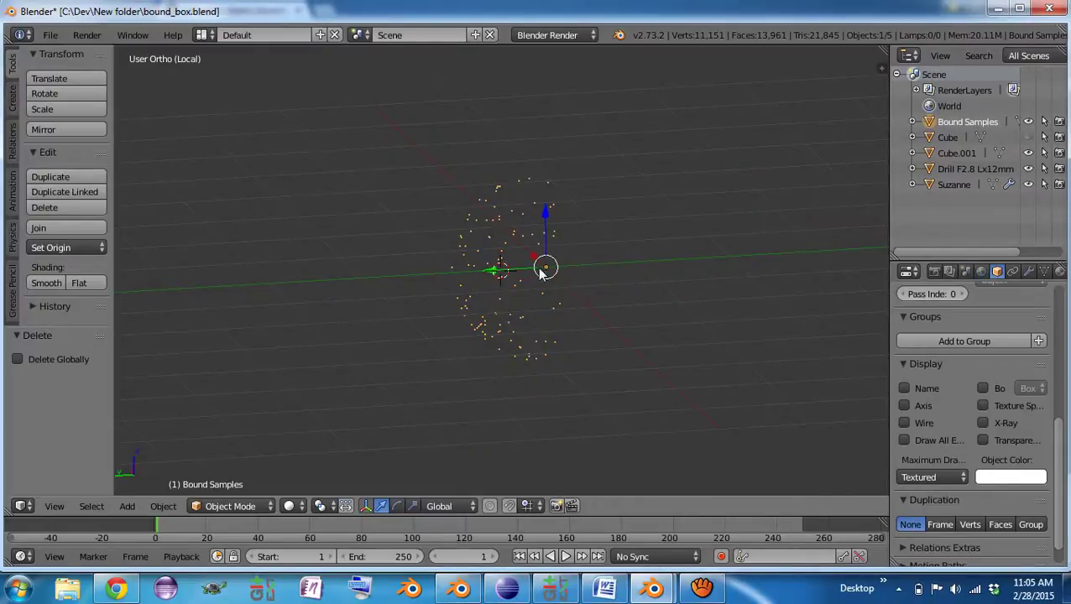
middle_drag(541, 274, 462, 280)
key(space)
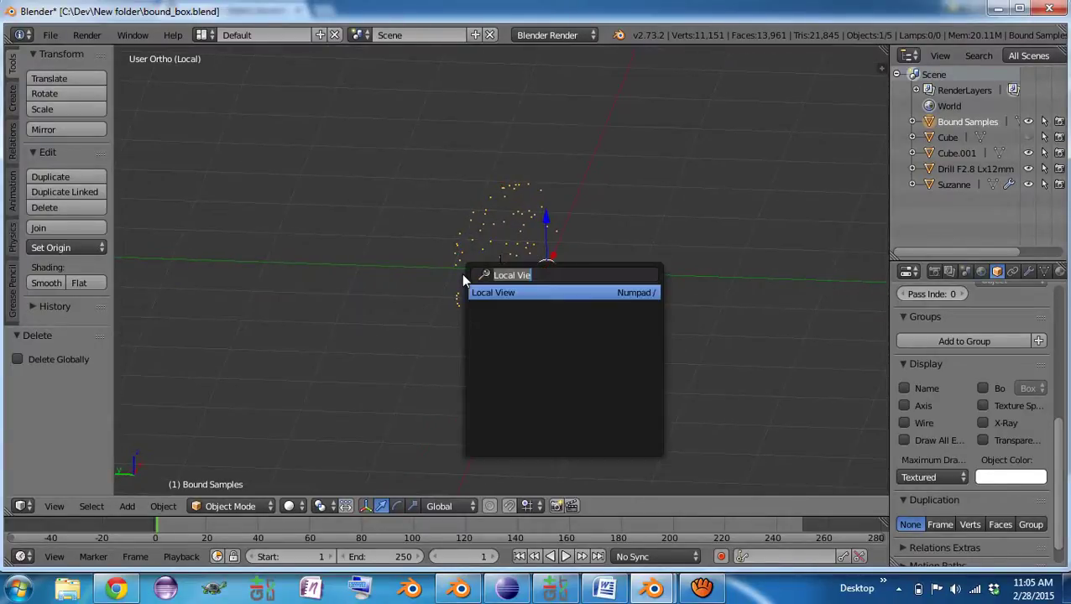
key(Return)
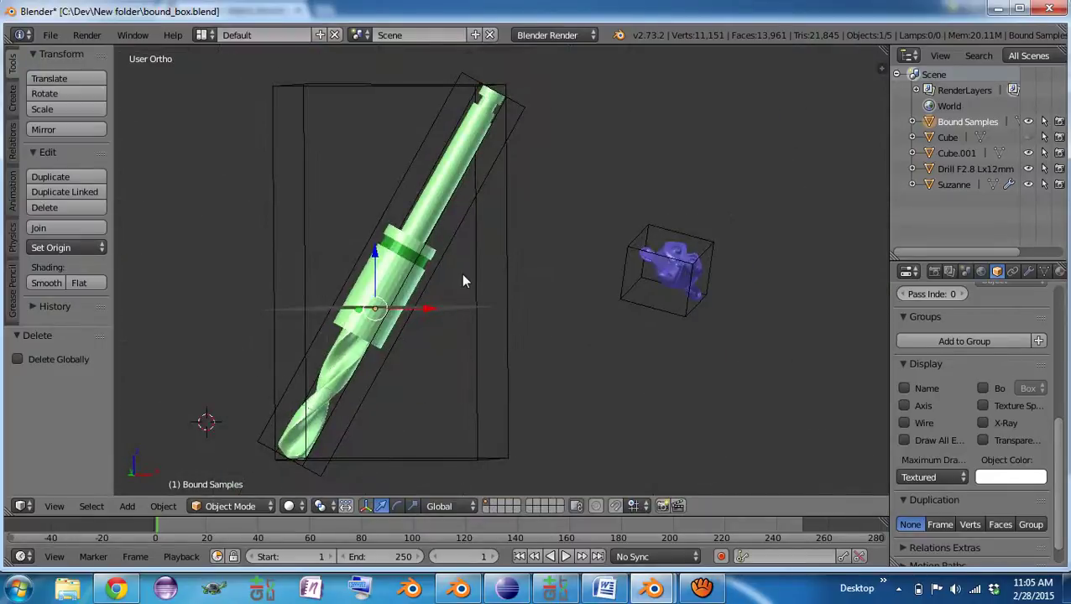
key(space)
key(BackSpace)
text(min)
key(Return)
- Run Min Bounding Box on the drill with Visualize Sample disabled and the PCAX method
right_click(424, 216)
key(space)
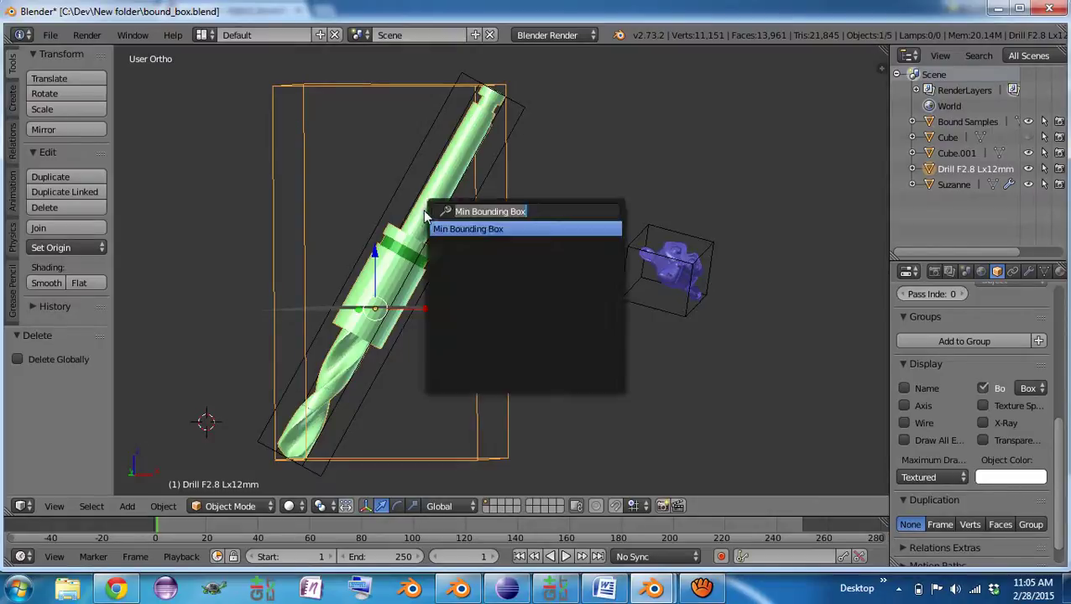
key(Return)
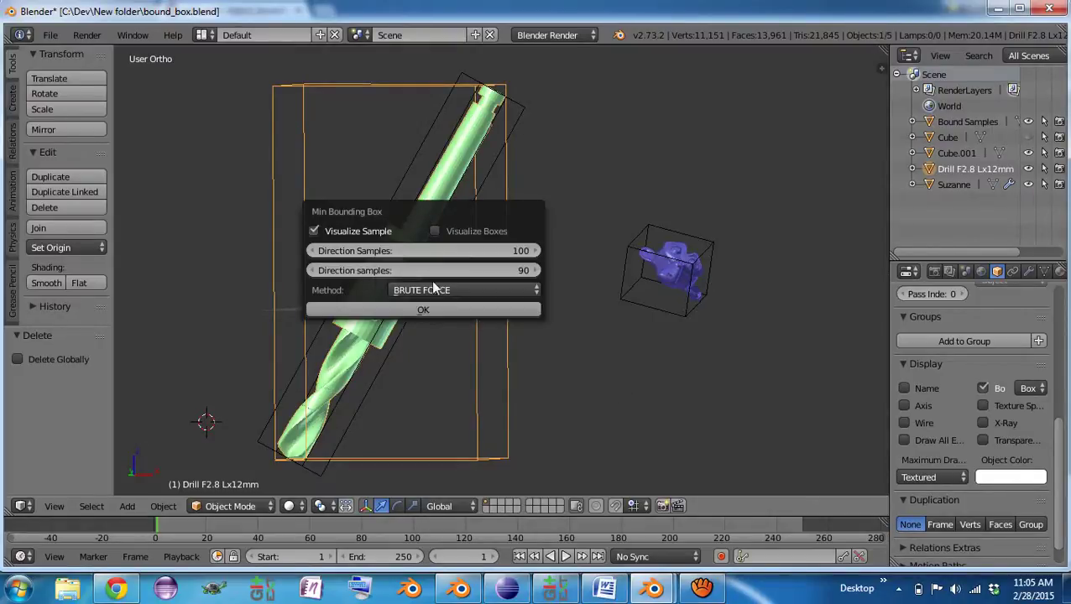
click(467, 274)
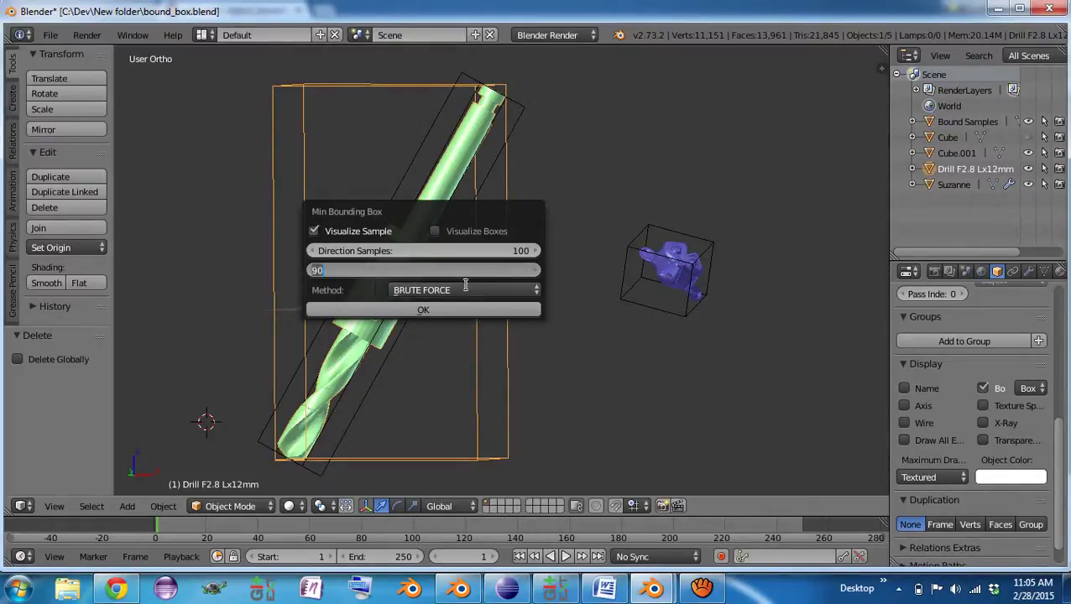
click(450, 292)
click(448, 292)
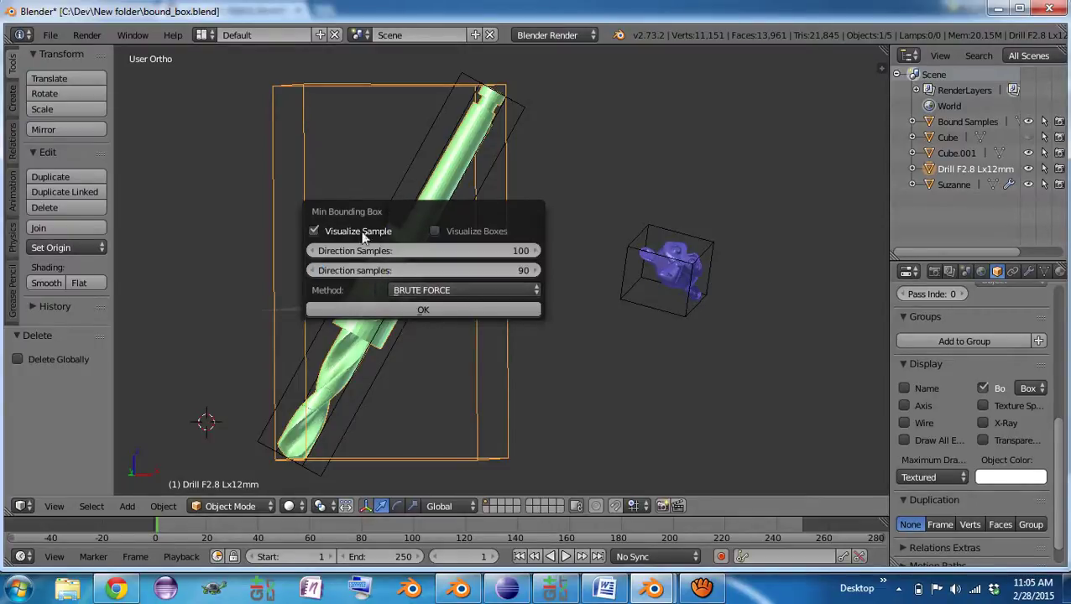
click(314, 232)
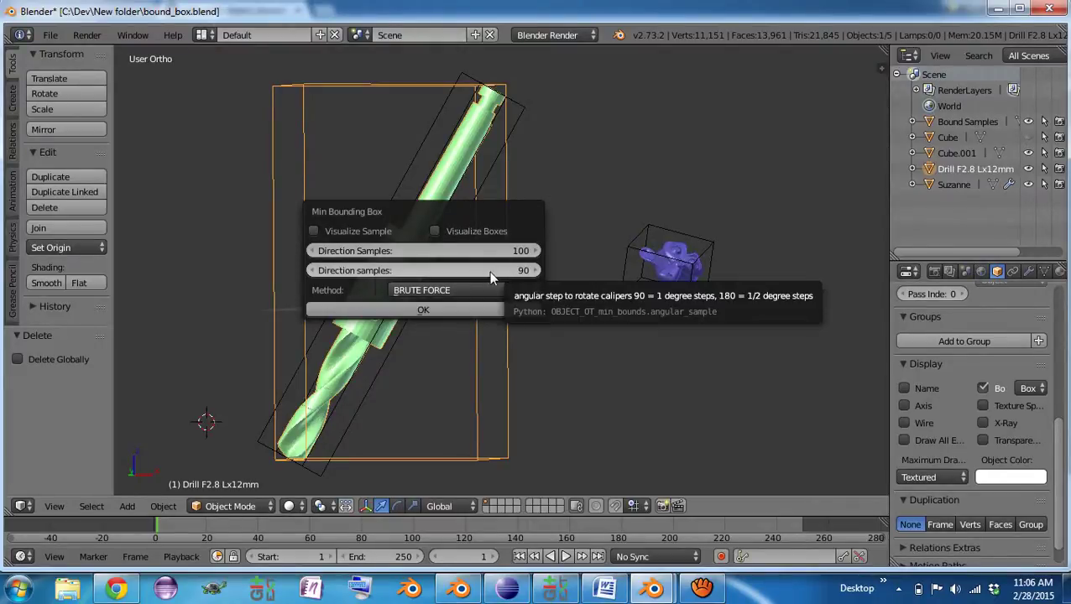
click(446, 293)
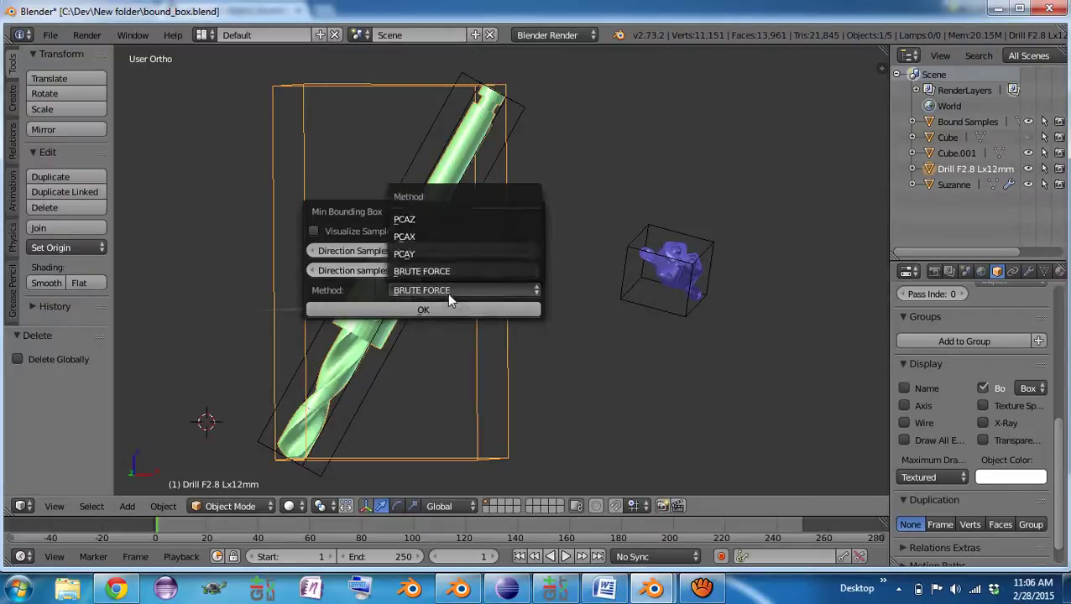
click(416, 235)
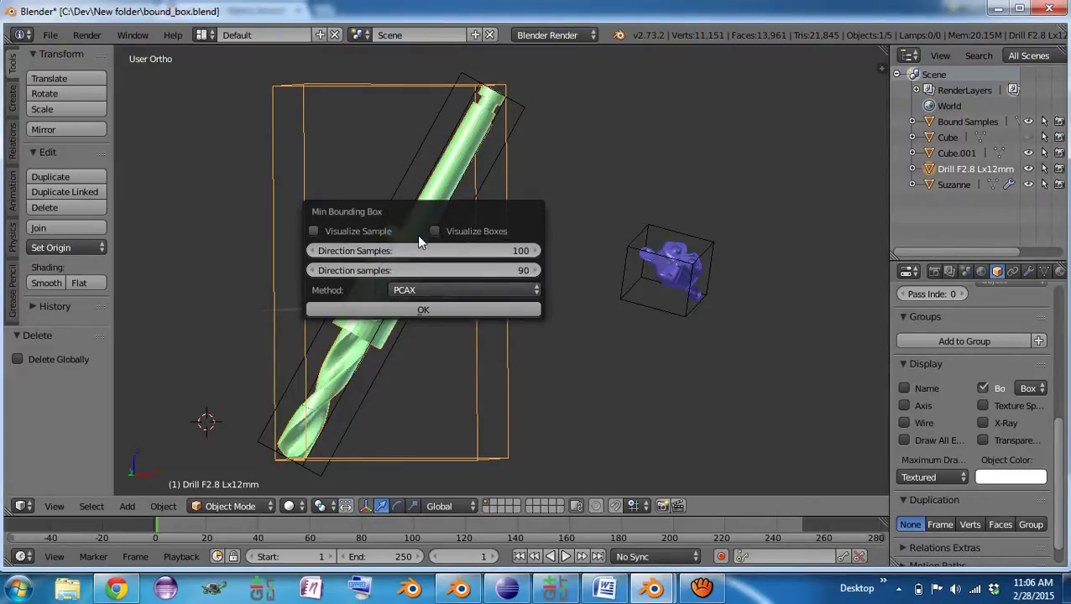
click(373, 313)
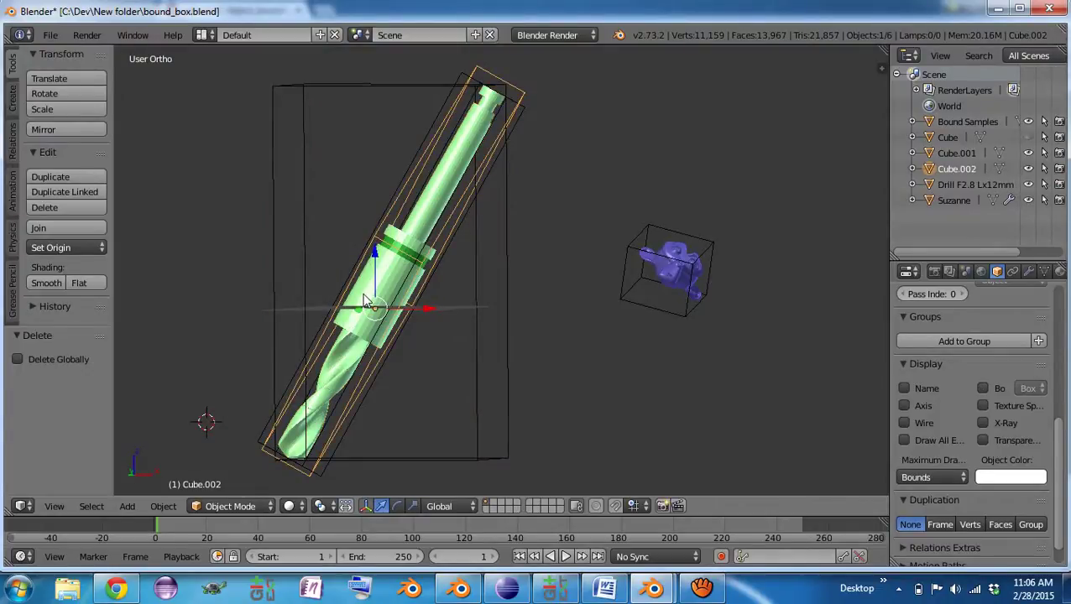
- Inspect the PCAX bounding box from the side and delete it
middle_drag(369, 300, 429, 310)
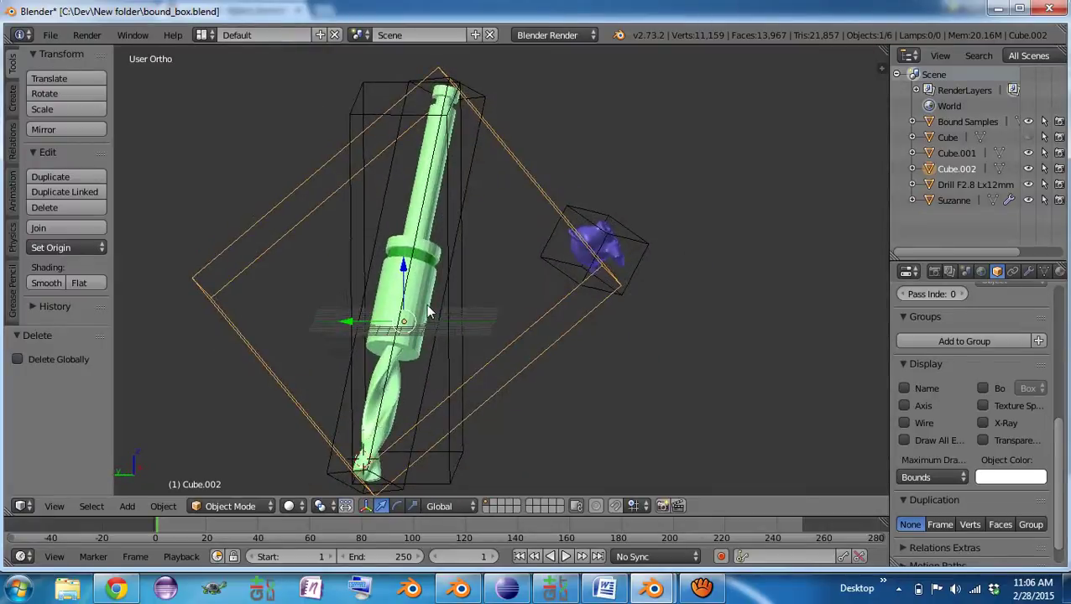
key(x)
click(487, 307)
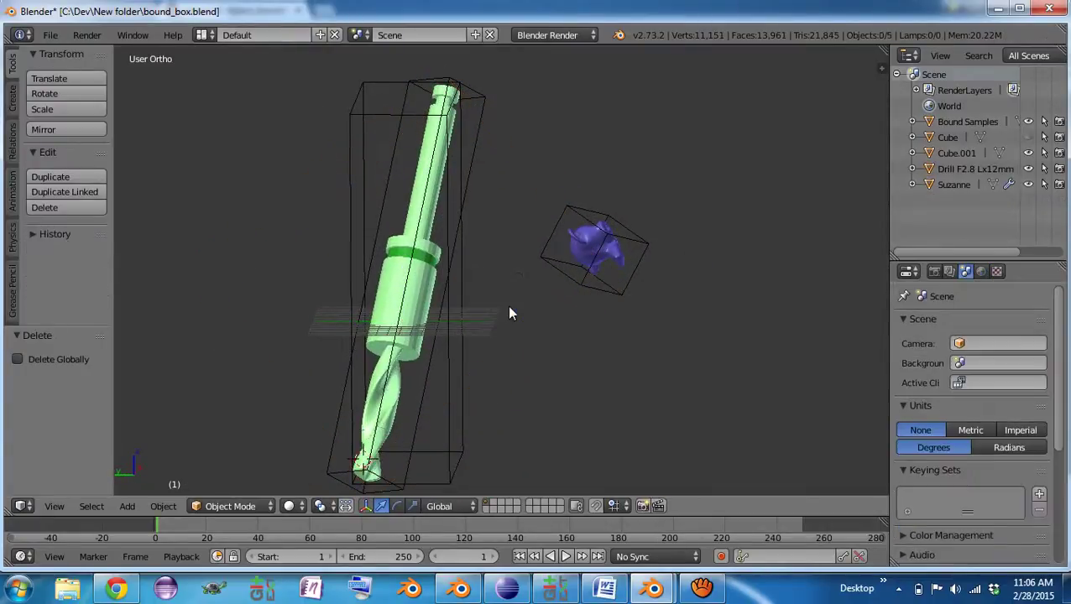
- Select the drill and turn off its bounds display
right_click(422, 316)
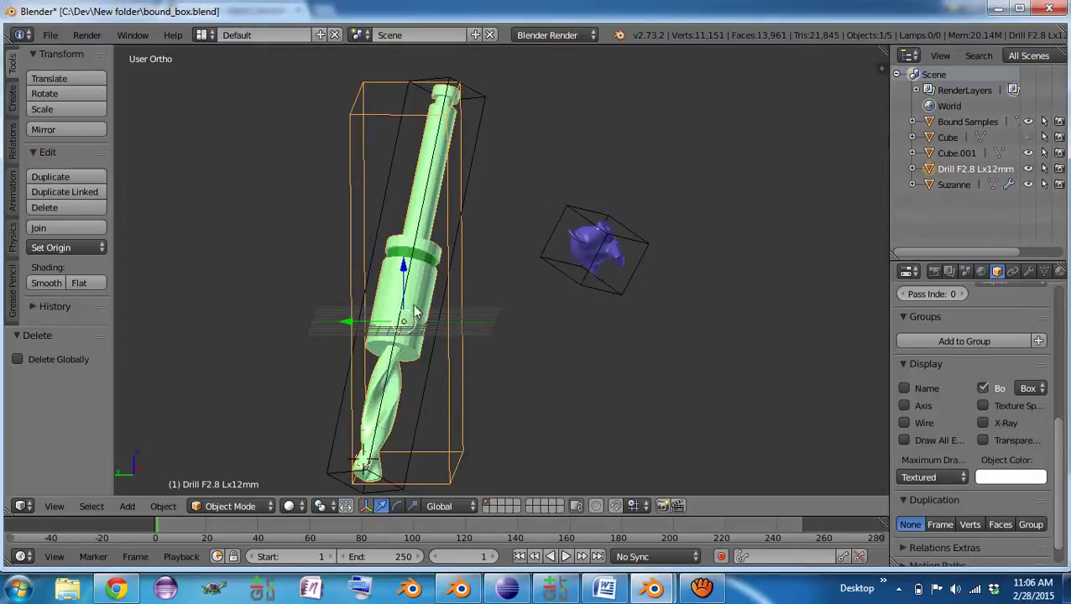
key(space)
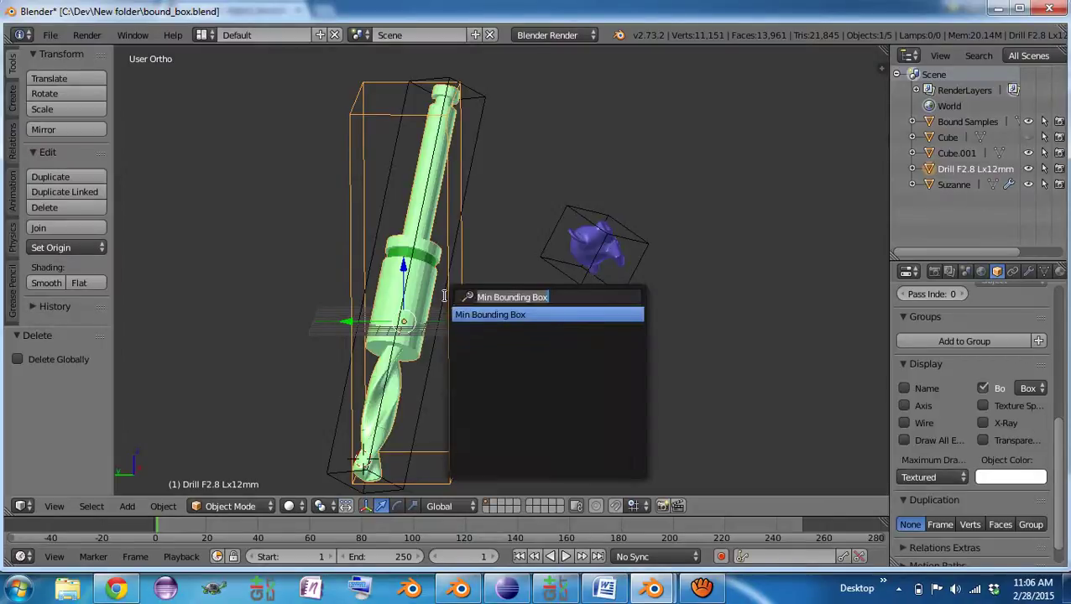
click(984, 386)
click(983, 388)
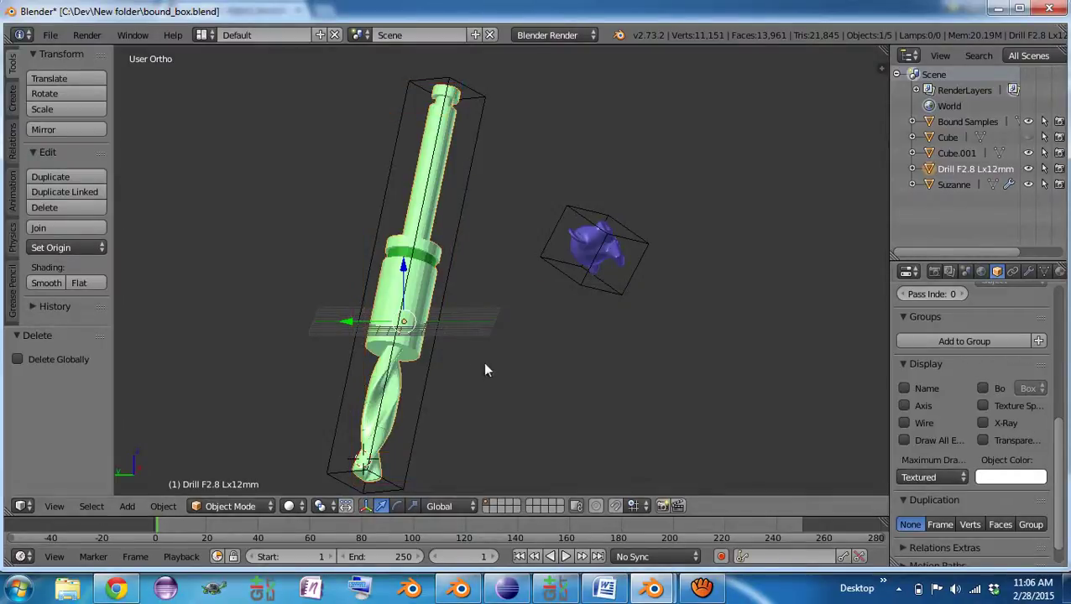
- Run Min Bounding Box on the drill with the PCAY method
key(space)
key(Return)
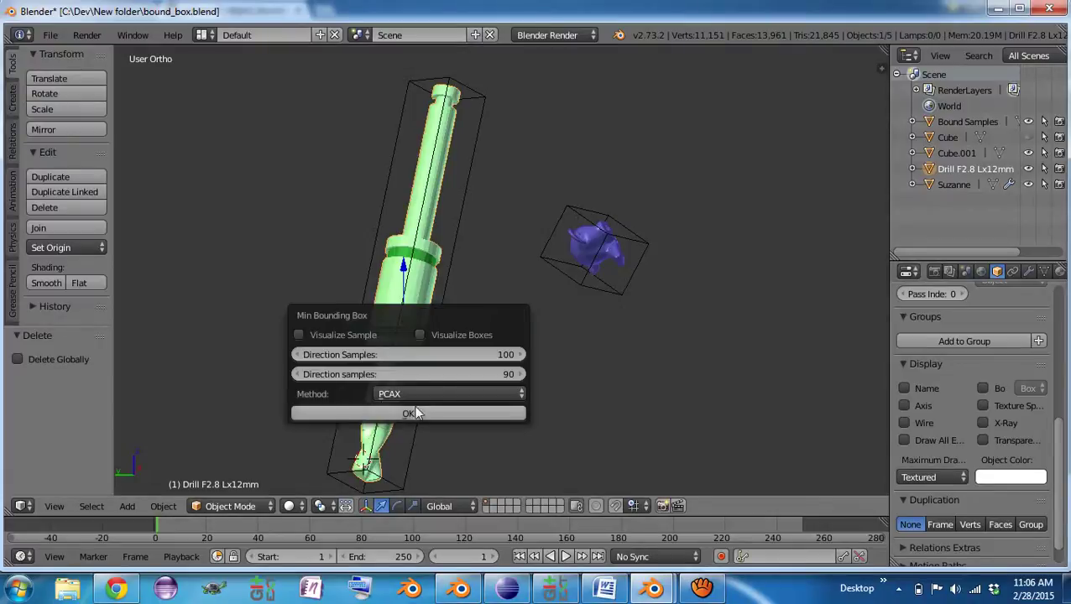
click(410, 391)
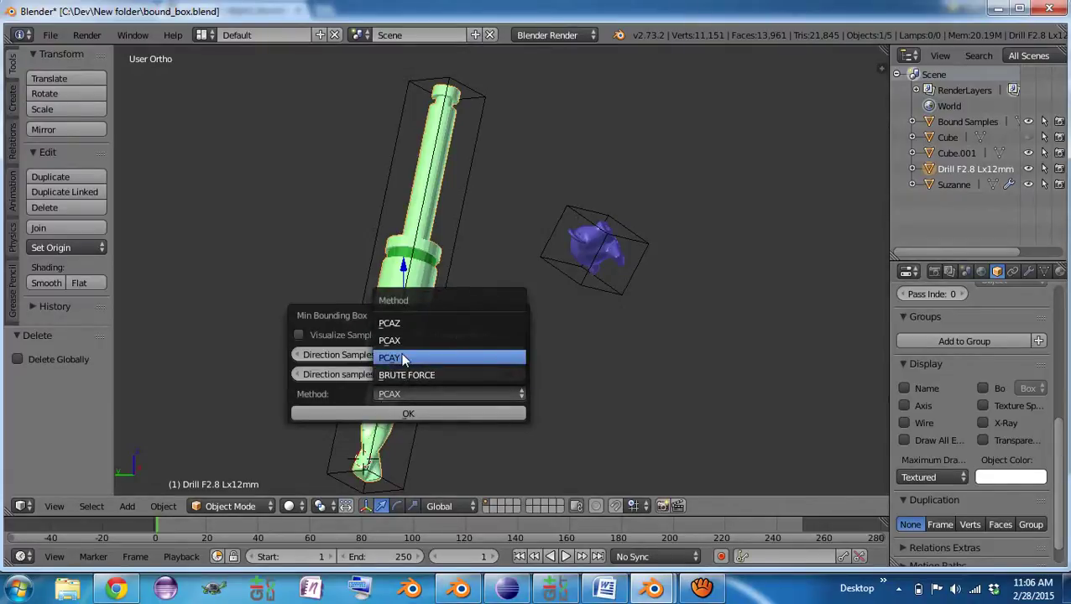
click(403, 359)
click(367, 417)
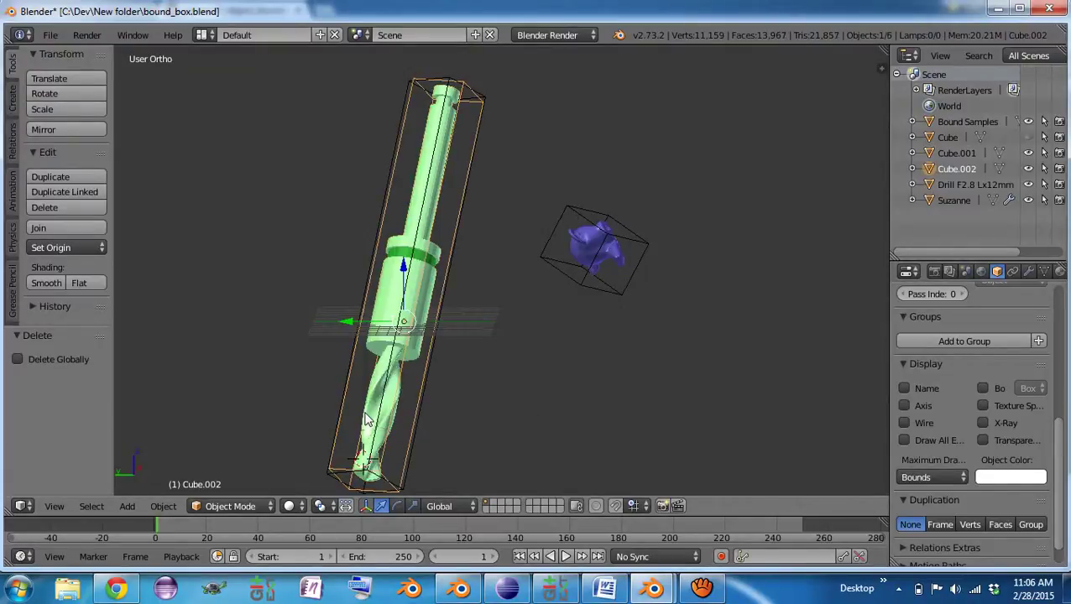
- Inspect the PCAY box and read its volume and calculation time in the Blender console
mouse_move(515, 334)
middle_down()
mouse_move(366, 267)
mouse_move(515, 327)
middle_up()
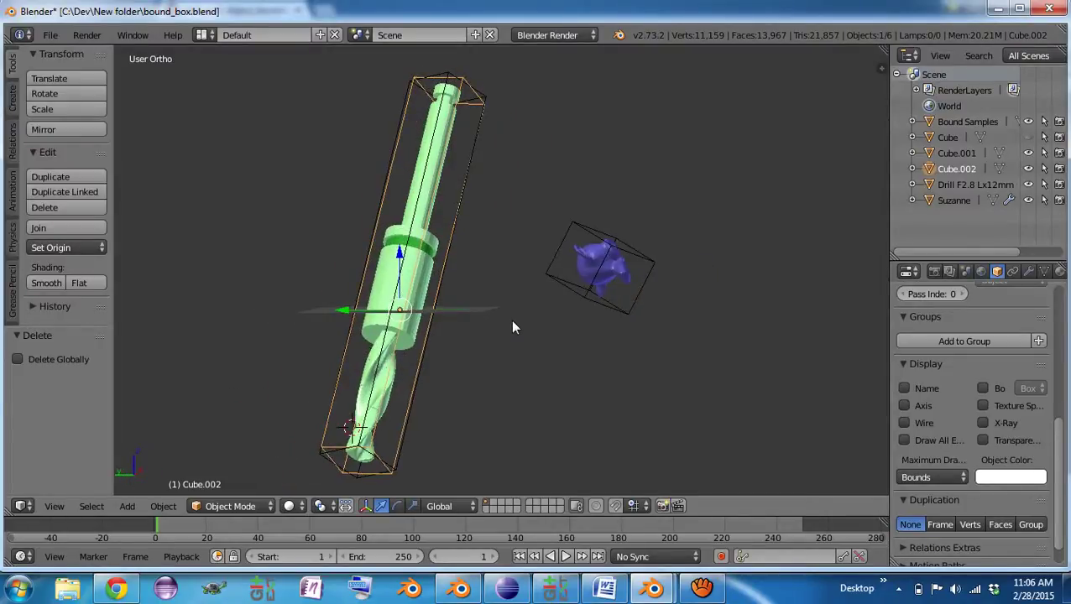
key(alt+Tab)
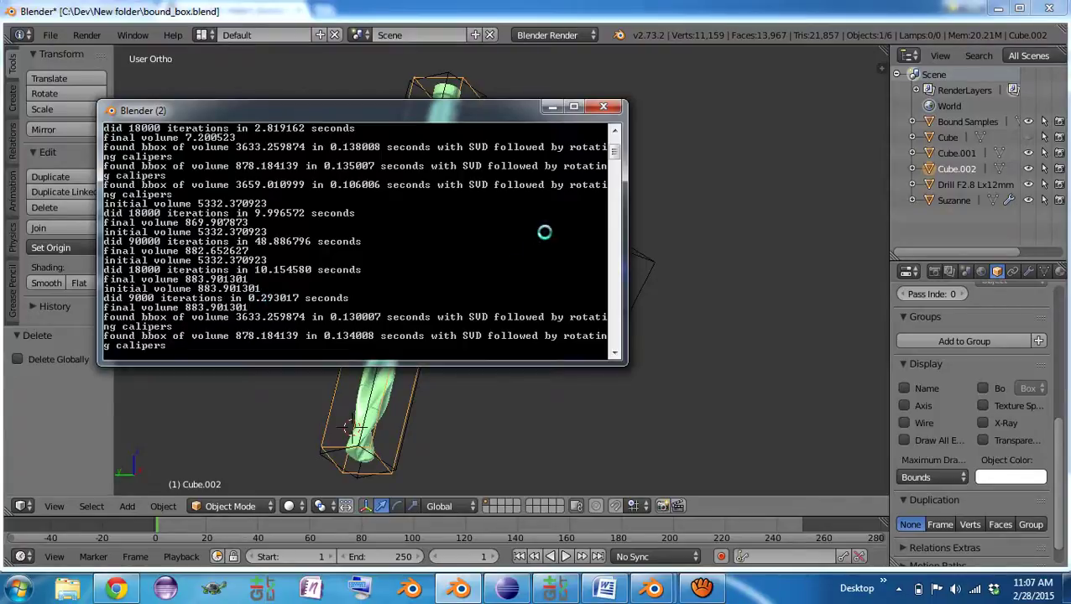
click(697, 232)
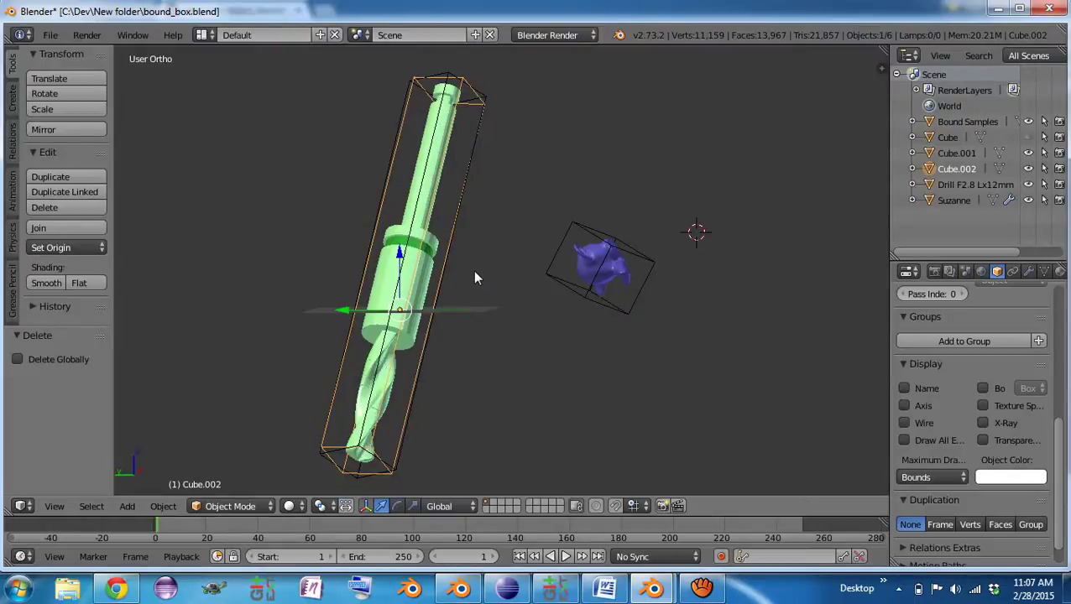
- Run Min Bounding Box on Suzanne with the BRUTE FORCE method and 200 direction samples
middle_drag(474, 277, 707, 277)
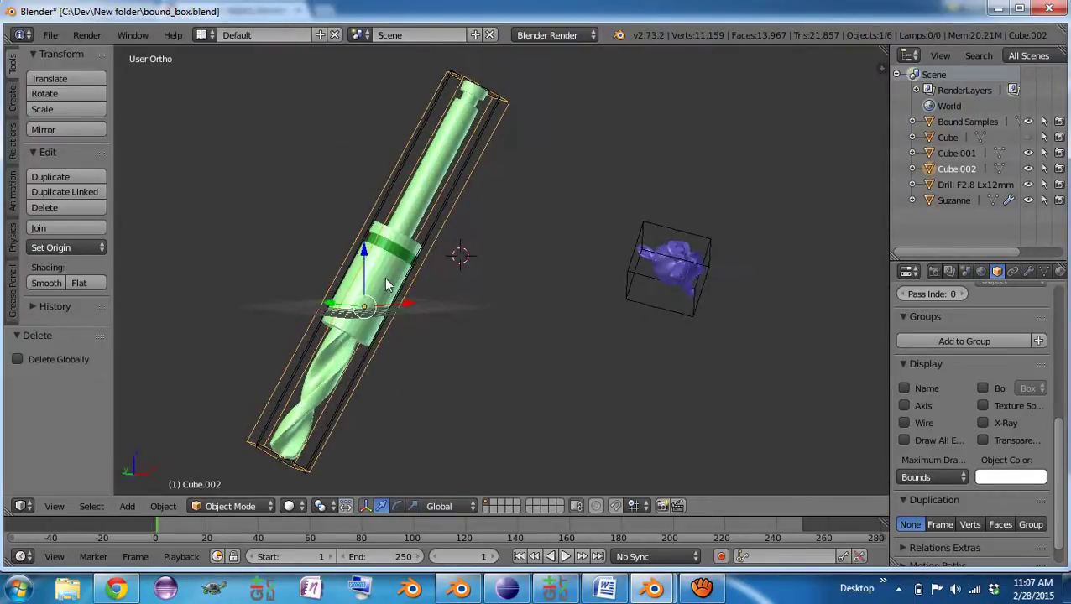
right_click(663, 275)
key(space)
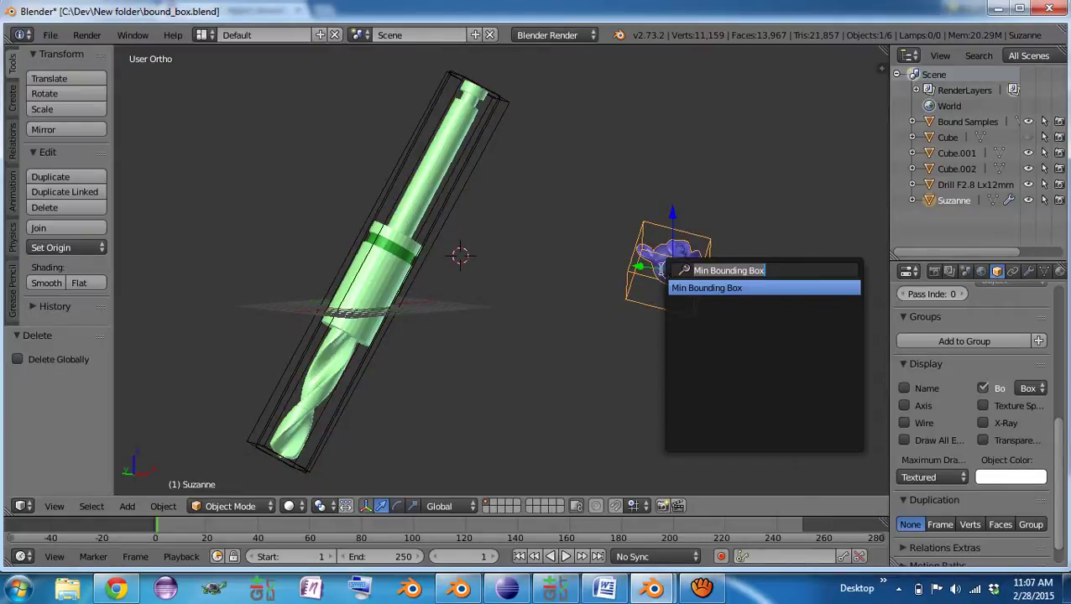
key(Return)
click(647, 351)
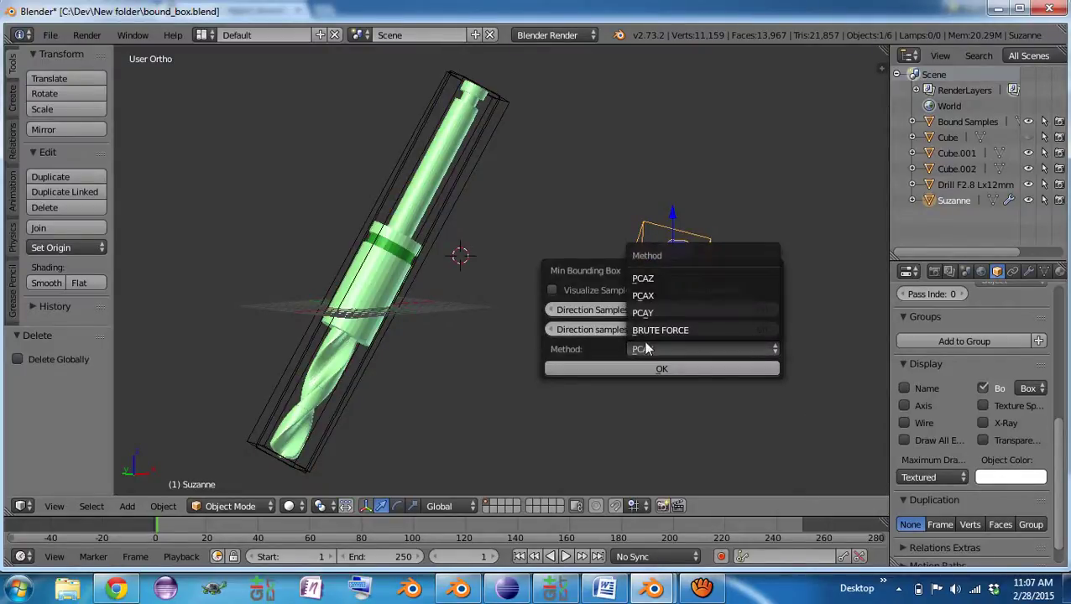
click(644, 334)
click(752, 309)
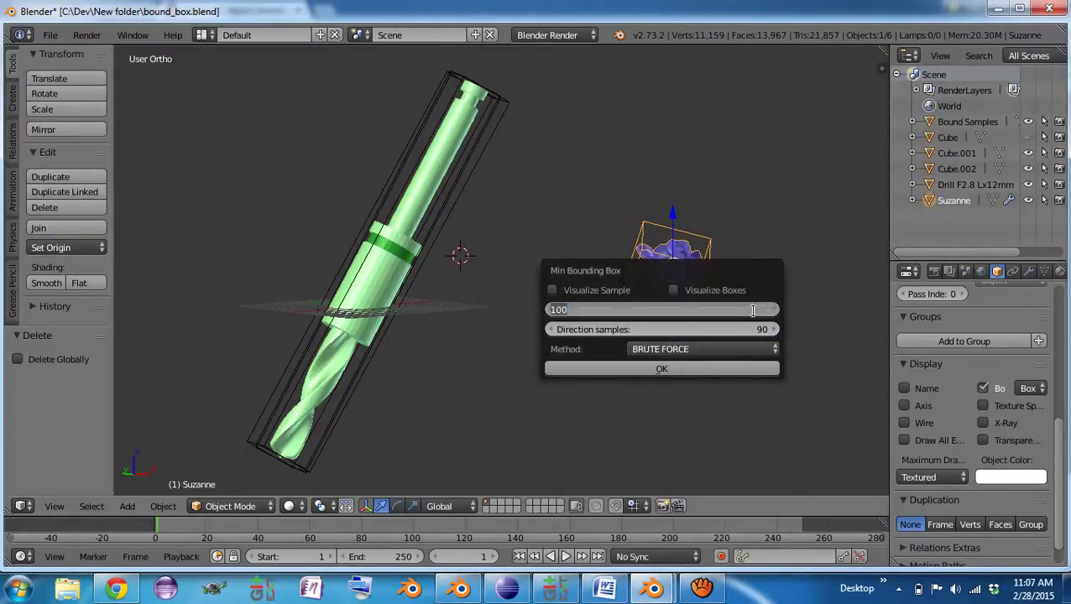
text(200)
key(Return)
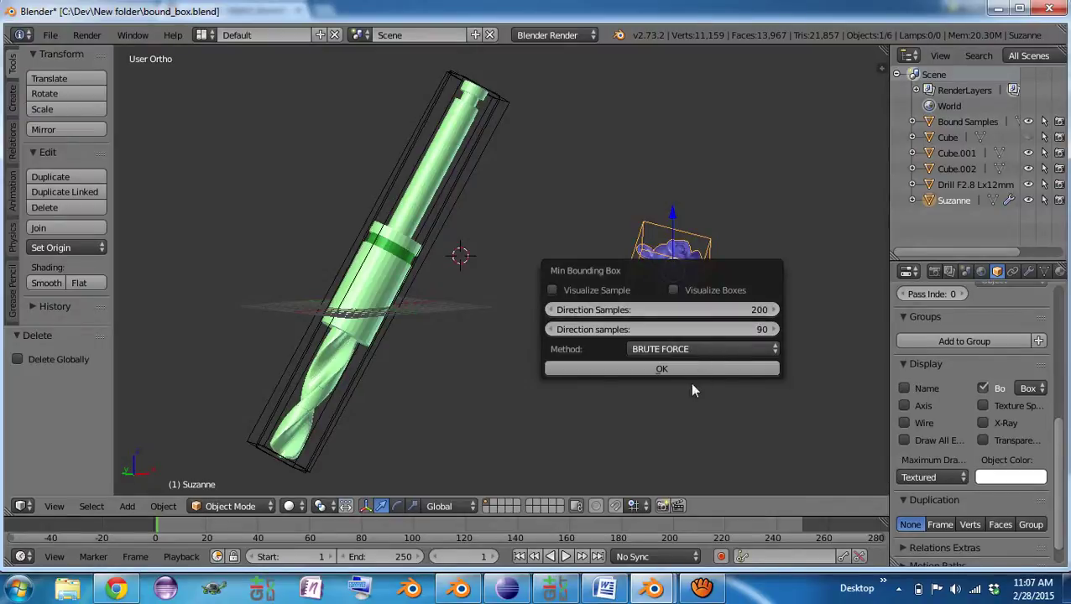
click(673, 368)
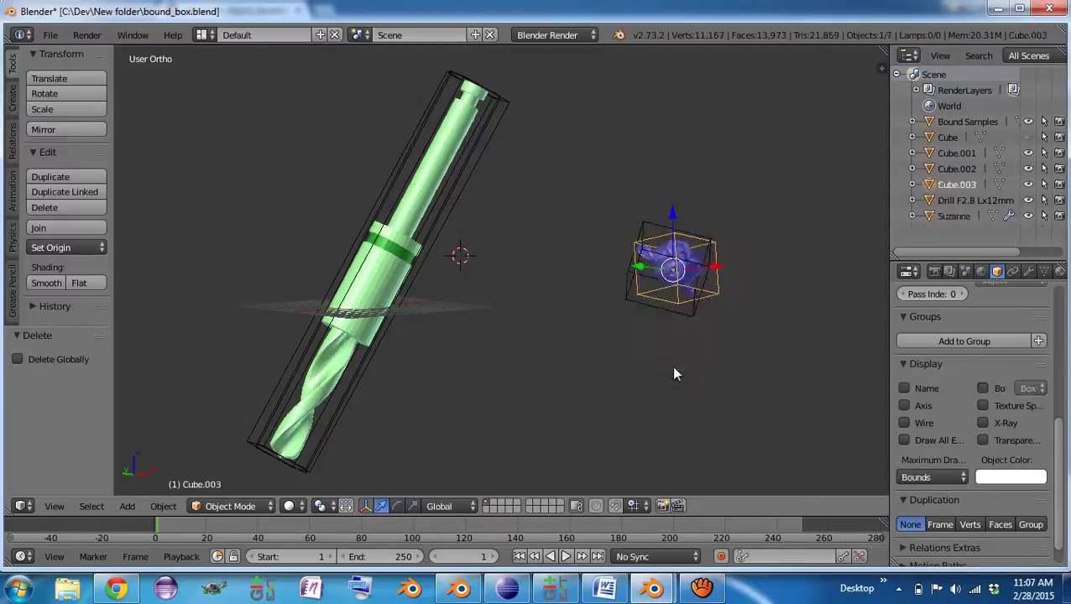
- Compare Suzanne's original bounds with the newly computed box by selecting each in turn
scroll(739, 257, up, 2)
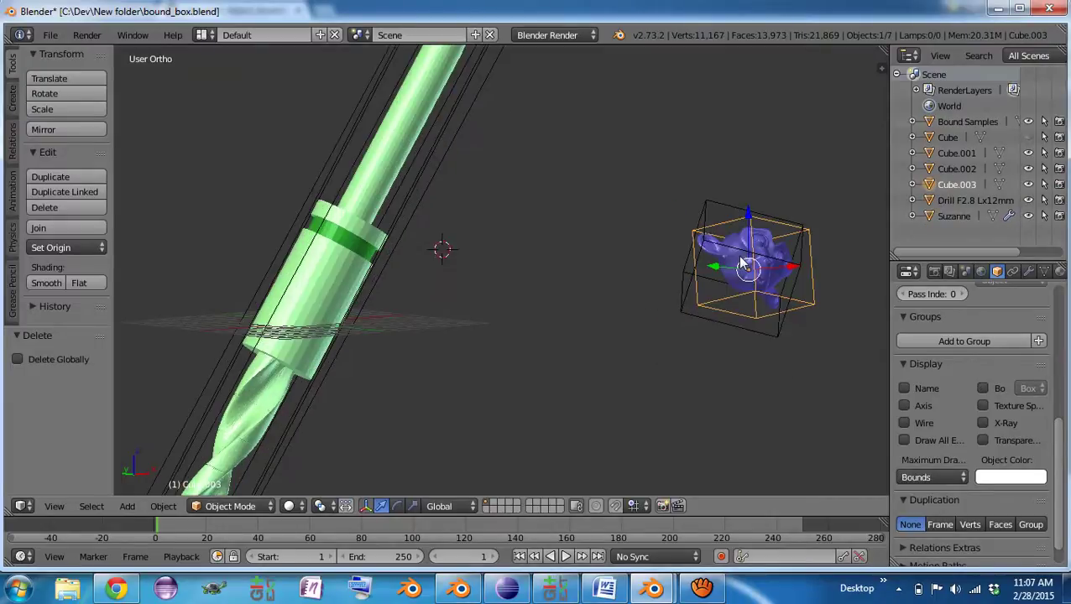
right_click(741, 265)
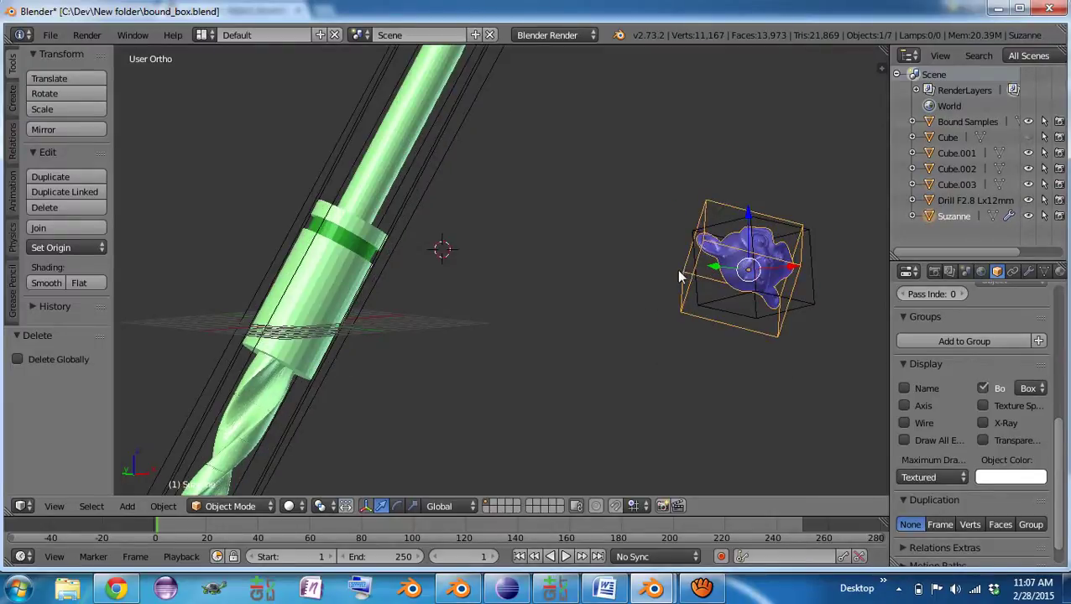
right_click(804, 291)
shift+middle_drag(797, 287, 580, 296)
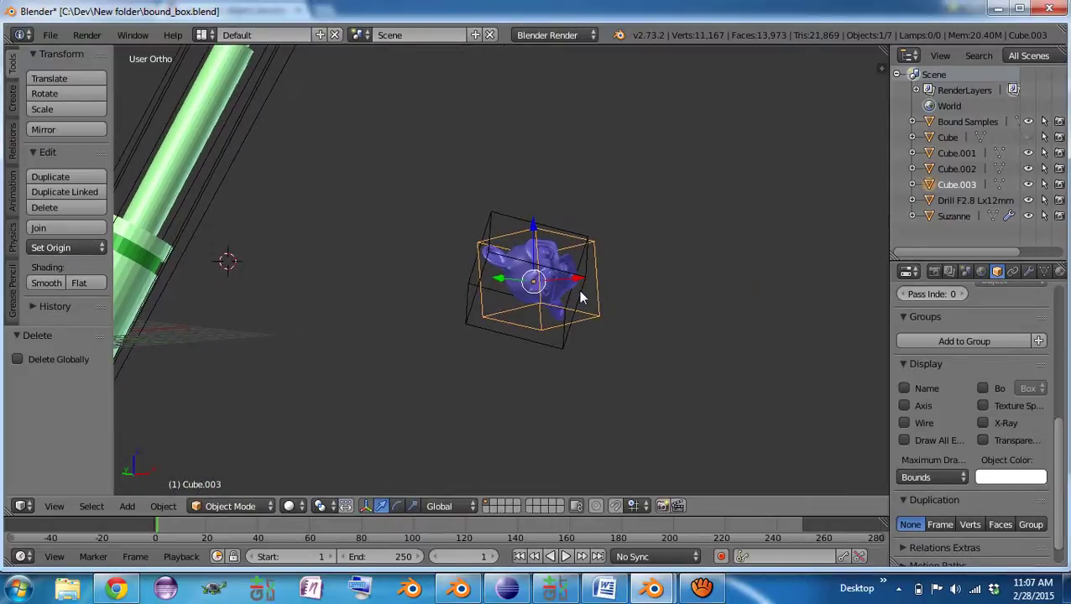
- Select the Cube.001 bounding box around the drill
right_click(188, 213)
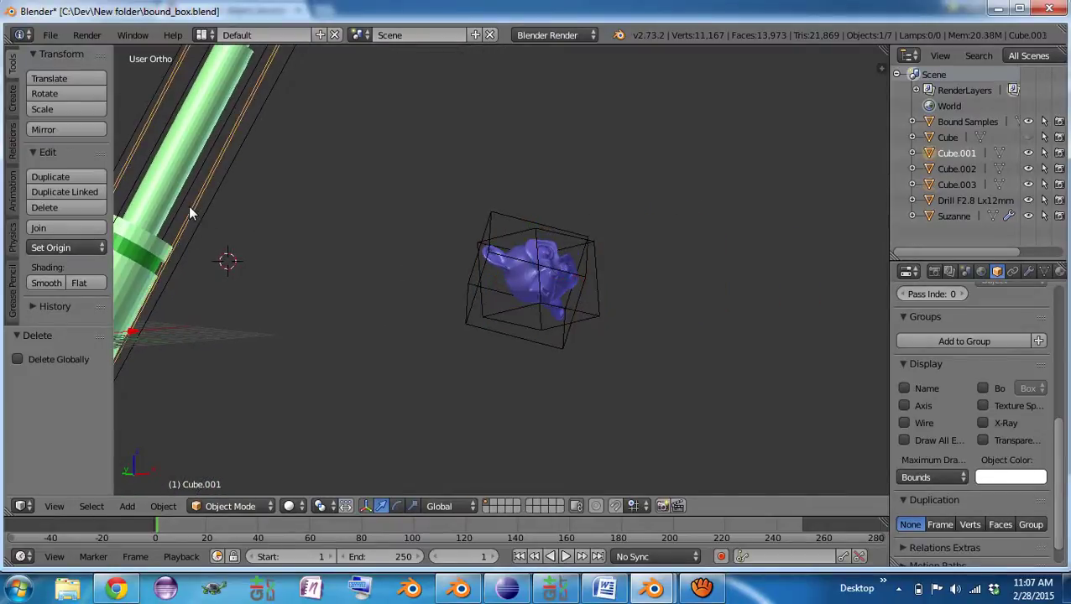
shift+middle_drag(204, 203, 460, 208)
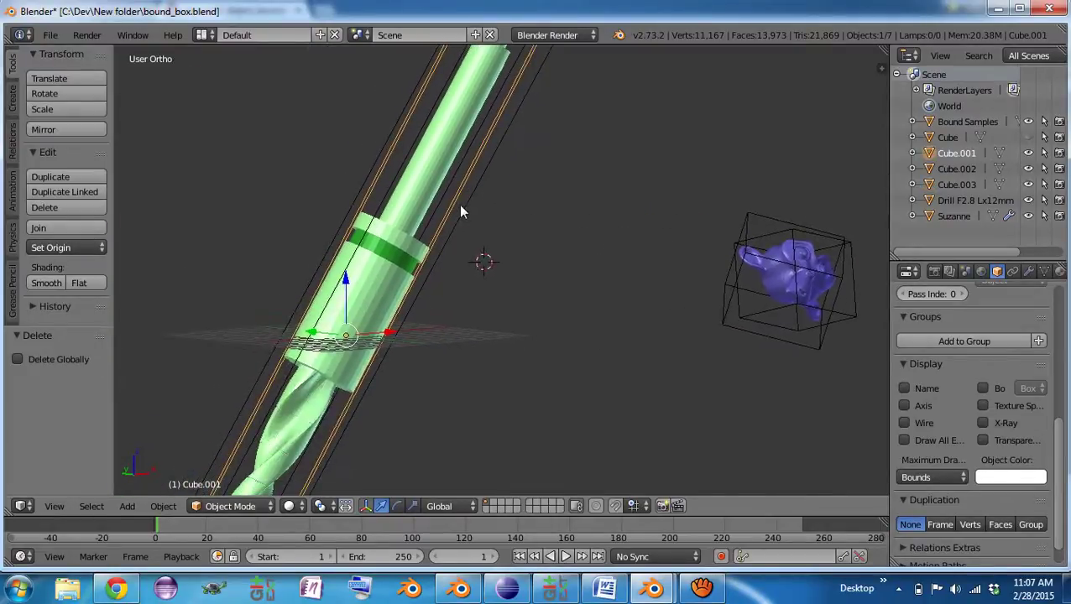
scroll(458, 204, down, 3)
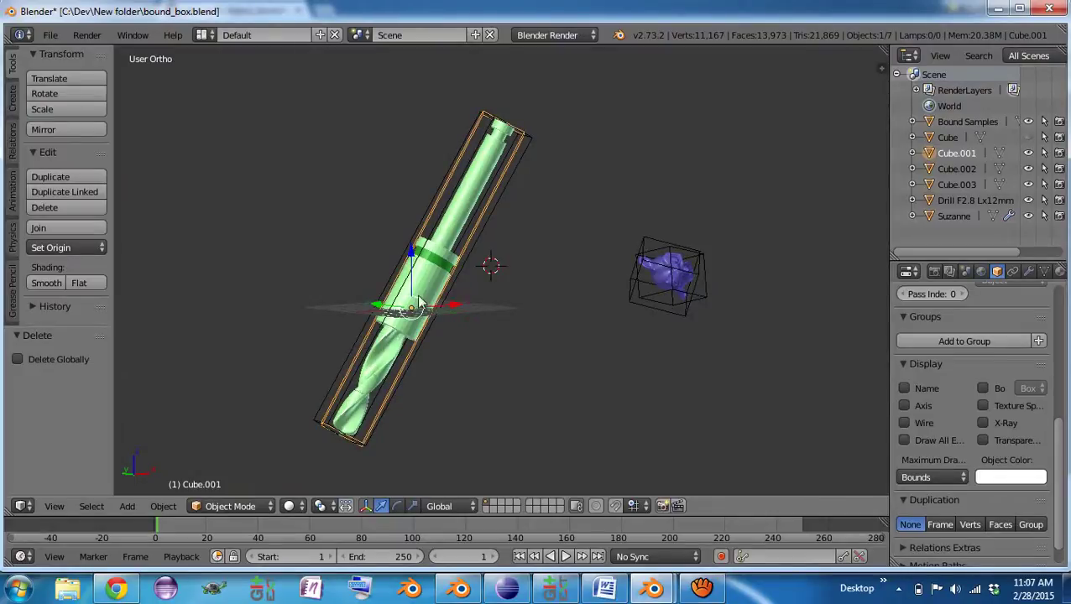
key(g)
key(x)
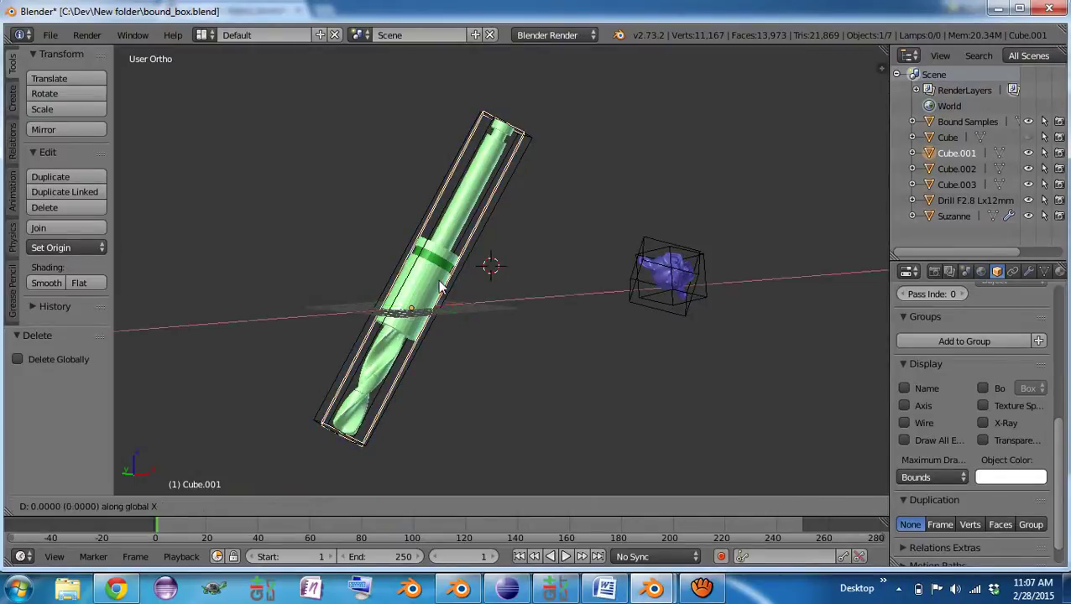
key(z)
key(z)
key(z)
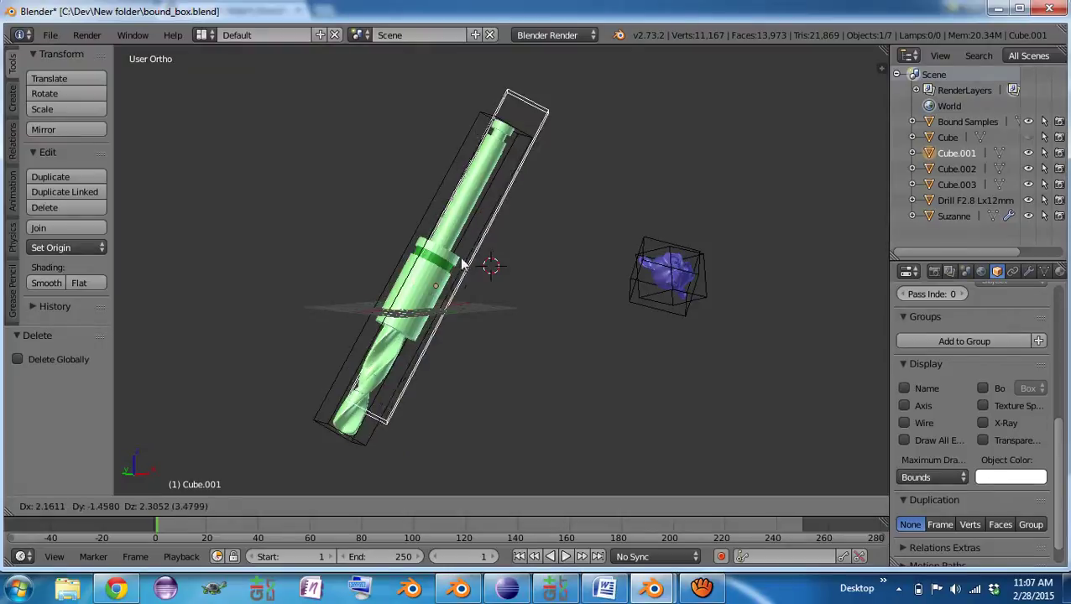
key(Escape)
- Try moving the drill's Cube.001 bounding box along its local Y axis, and cancel the move
middle_drag(453, 279, 419, 267)
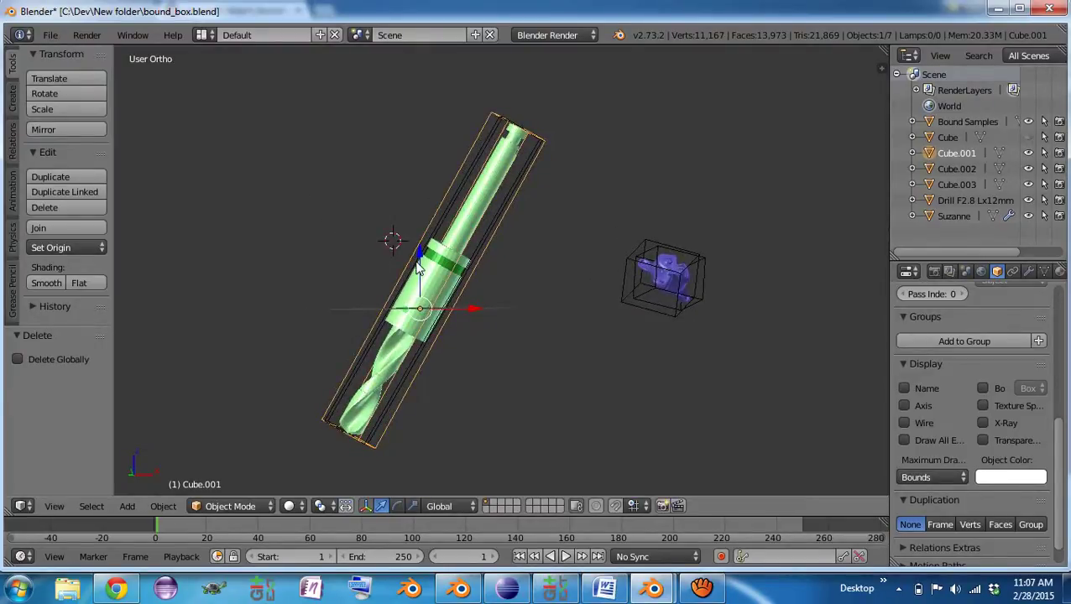
key(g)
key(y)
key(y)
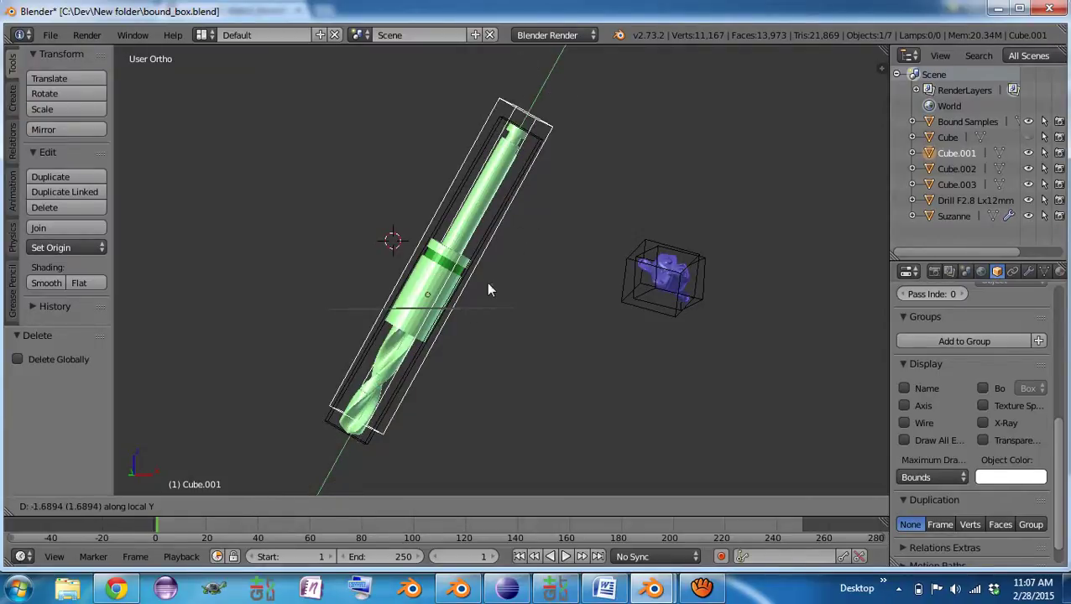
click(470, 300)
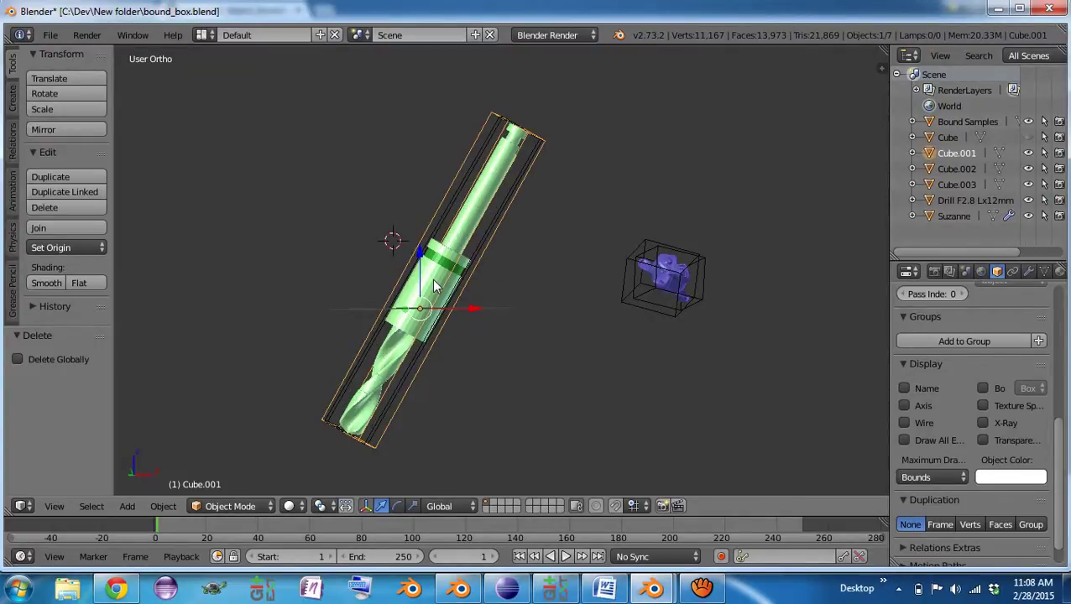
key(alt+Tab)
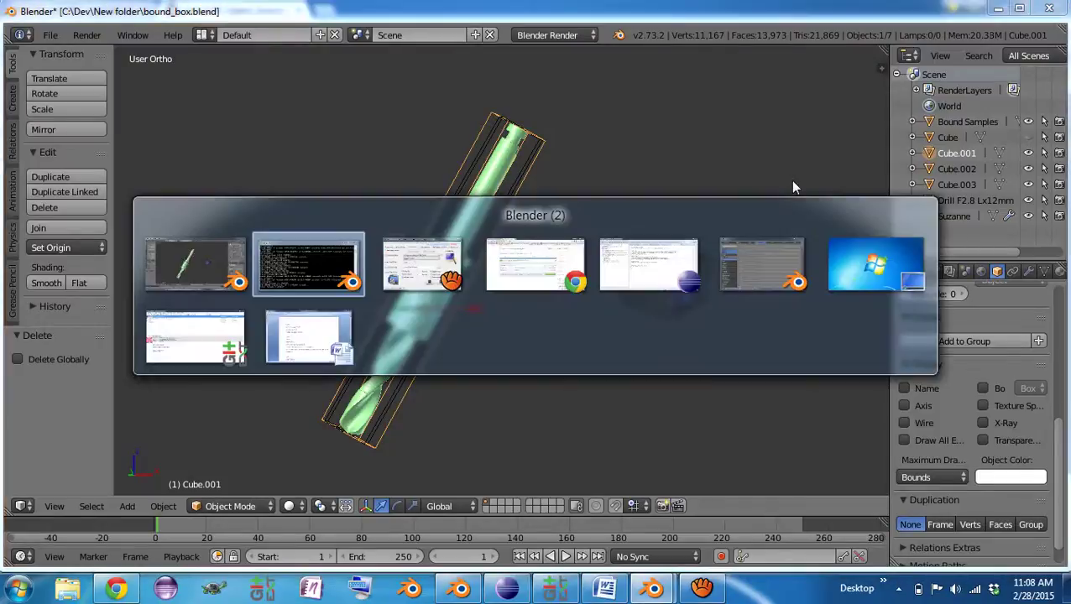
key(alt+Tab)
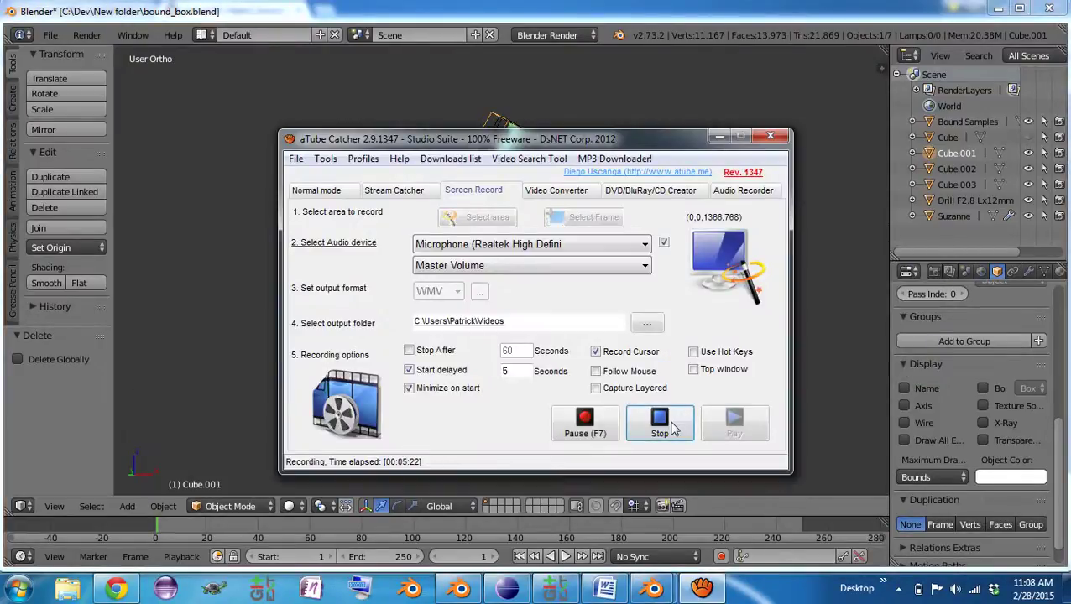